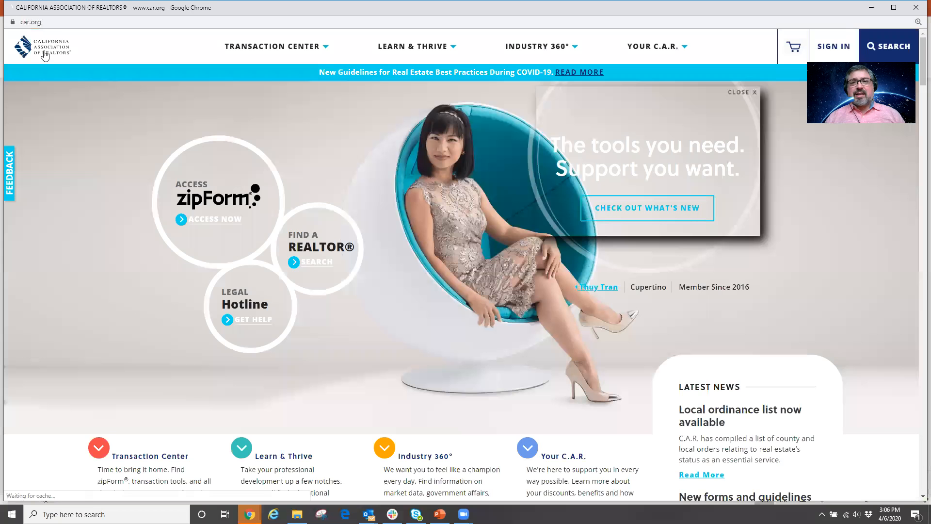
# Sign in to car.org for zipForm access with the member account username and password.
pyautogui.click(205, 224)
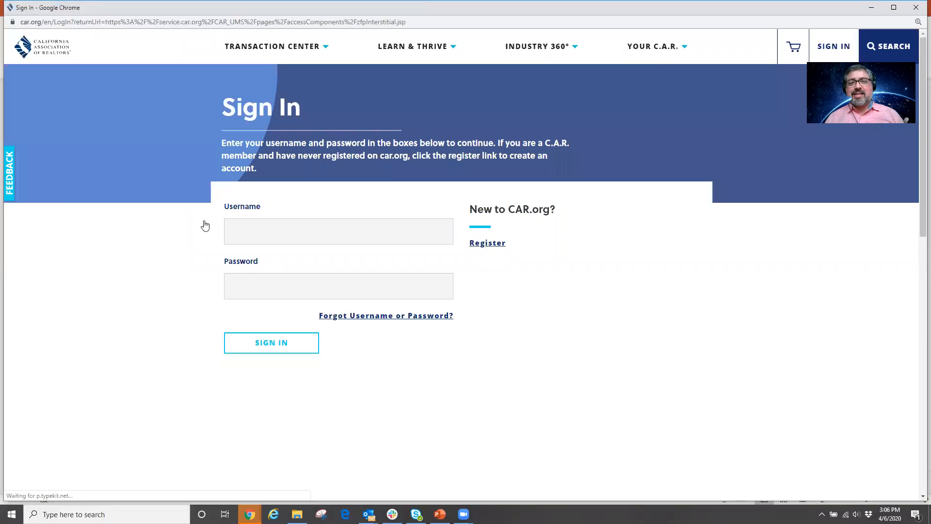
pyautogui.click(247, 238)
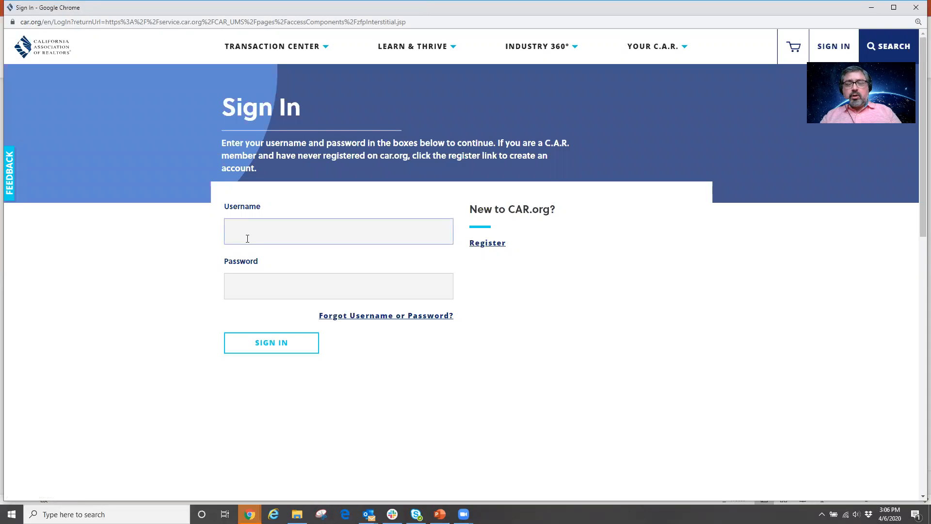
pyautogui.press('Tab')
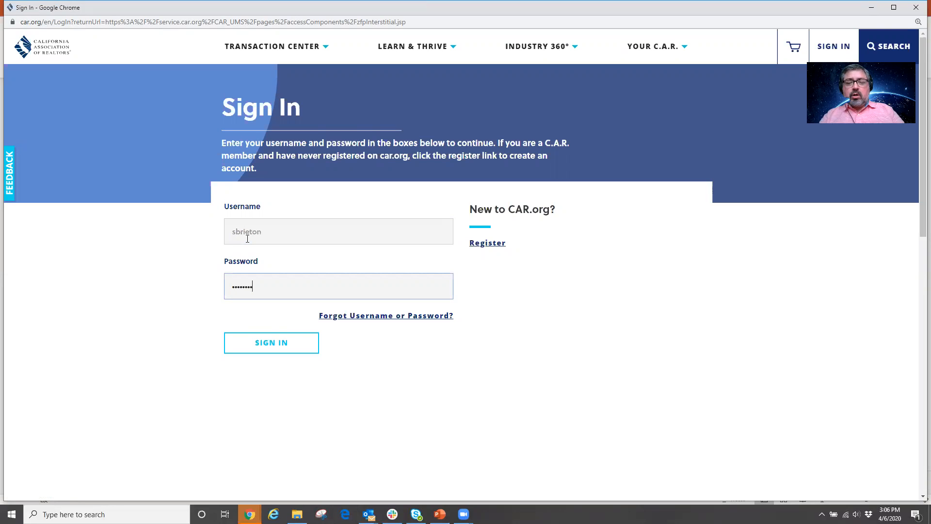
pyautogui.press('Return')
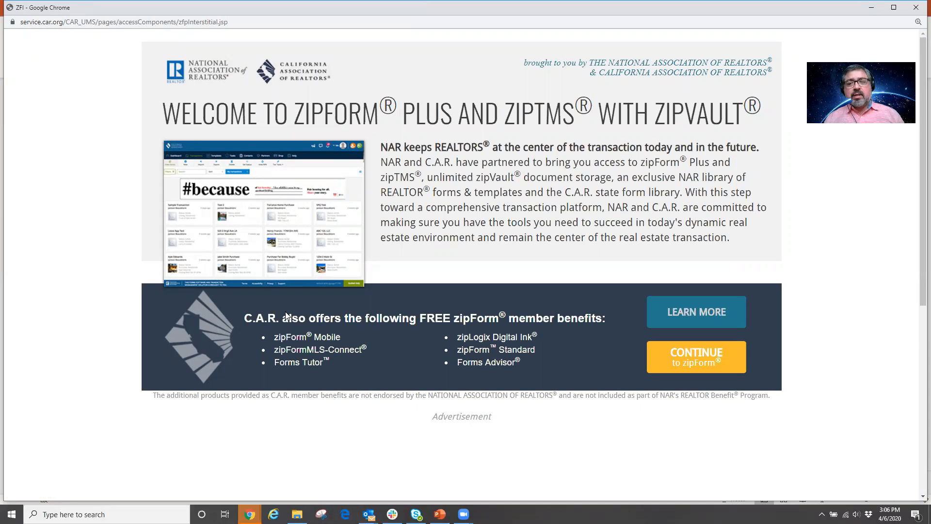
# Continue into zipForm Plus and close the welcome banner on the Transactions page.
pyautogui.click(685, 366)
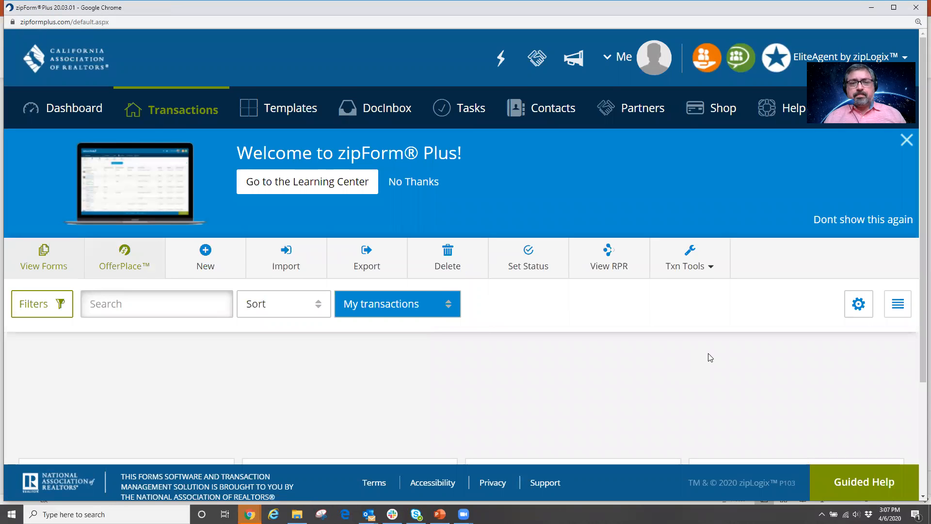
pyautogui.scroll(-5, 679, 343)
pyautogui.scroll(5, 682, 343)
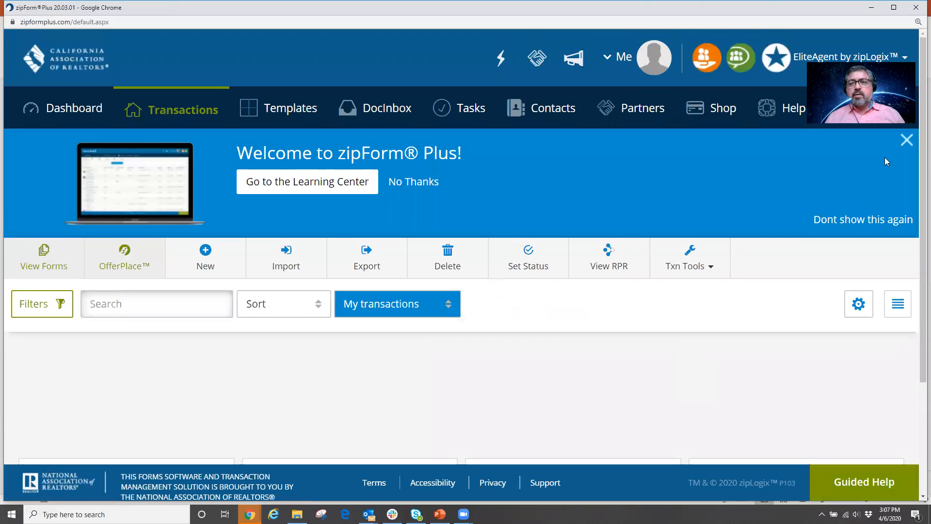
pyautogui.click(907, 139)
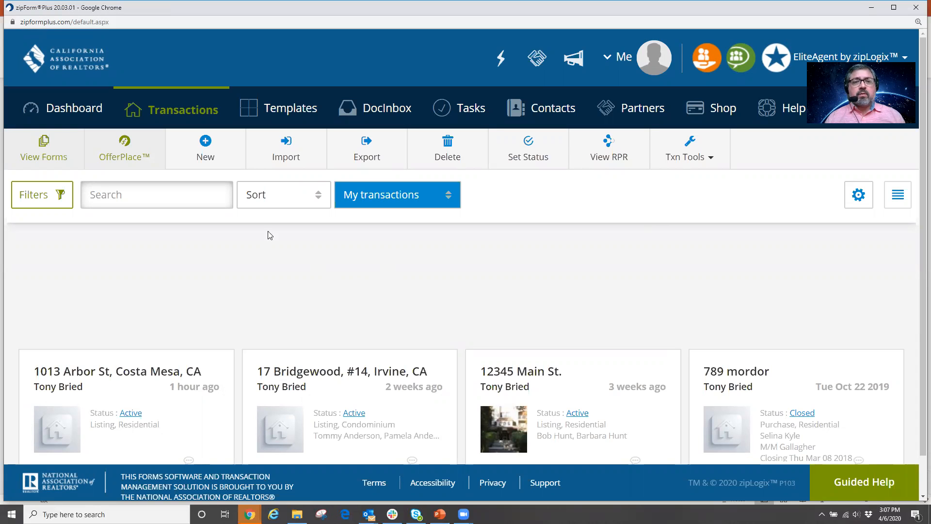
pyautogui.click(208, 142)
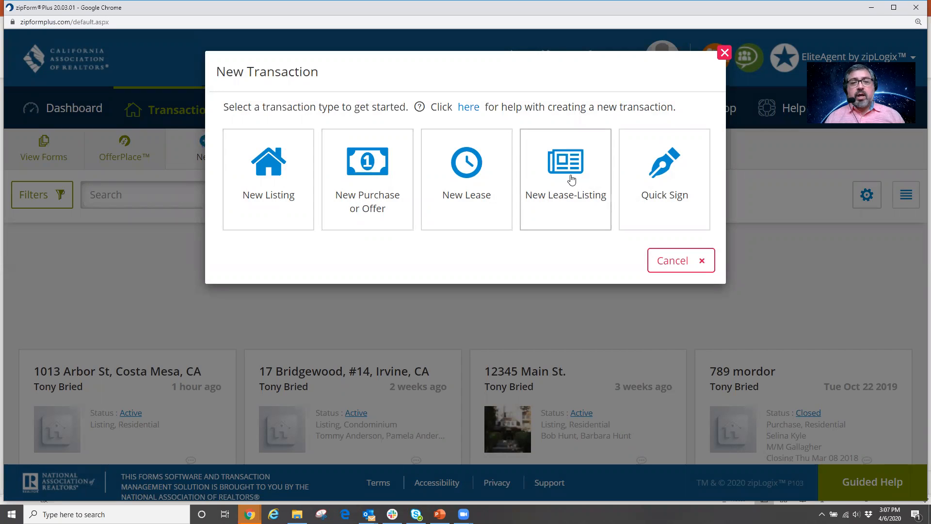
pyautogui.click(362, 170)
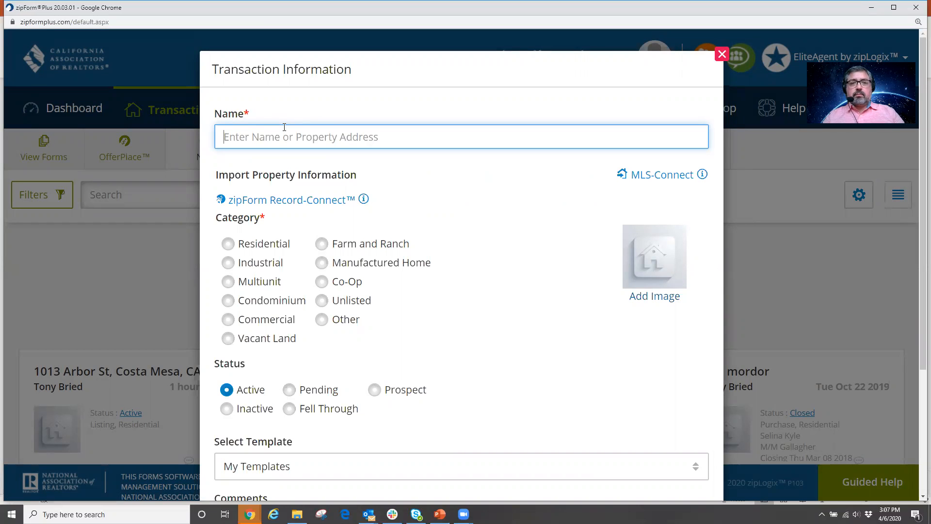
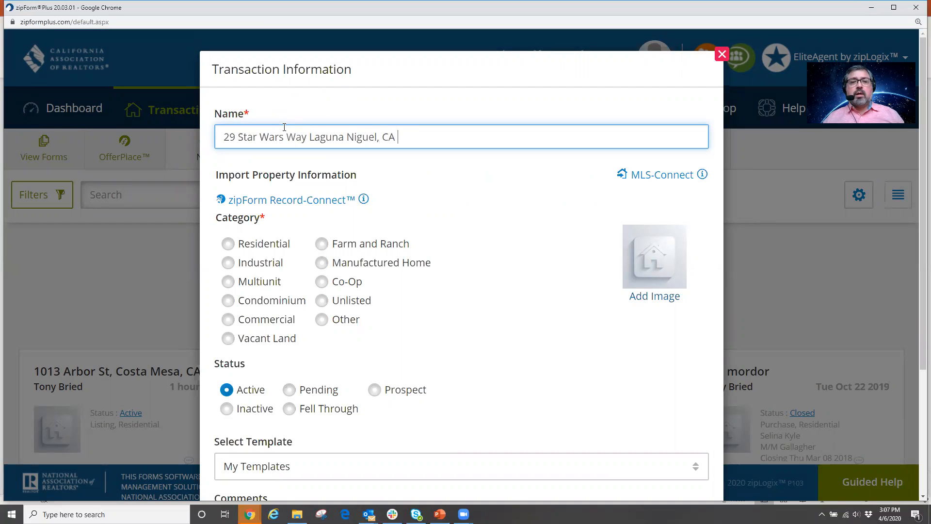
pyautogui.click(228, 243)
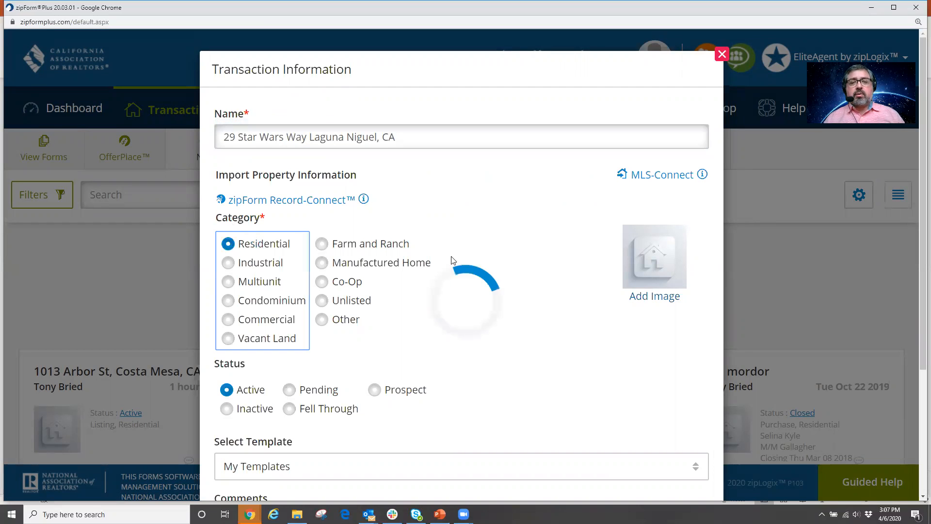
pyautogui.scroll(-4, 517, 447)
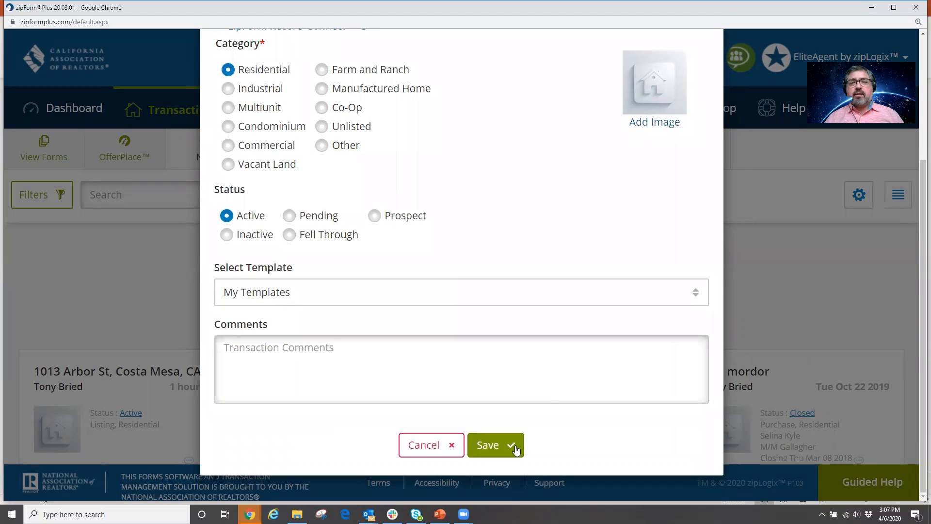
pyautogui.scroll(4, 553, 389)
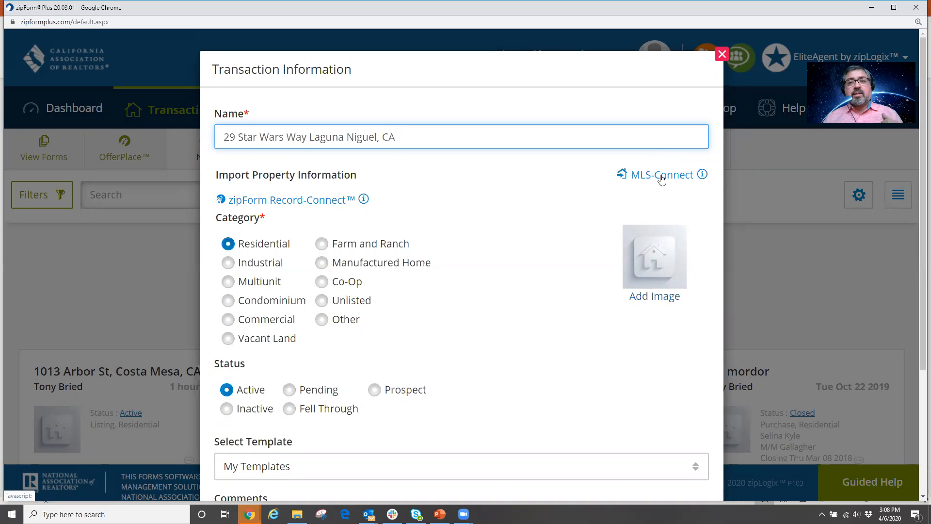
pyautogui.click(662, 176)
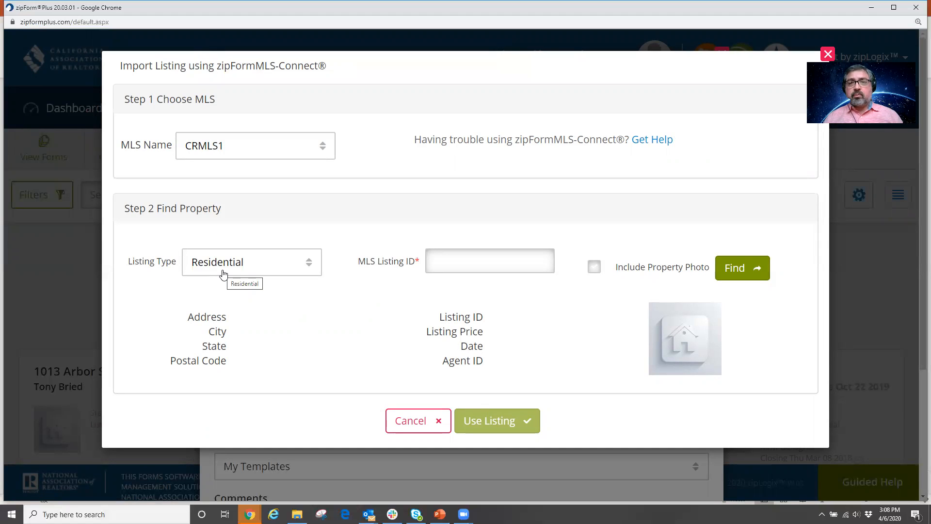
# Find Residential MLS listing S597524 and import its property address into the transaction.
pyautogui.click(307, 265)
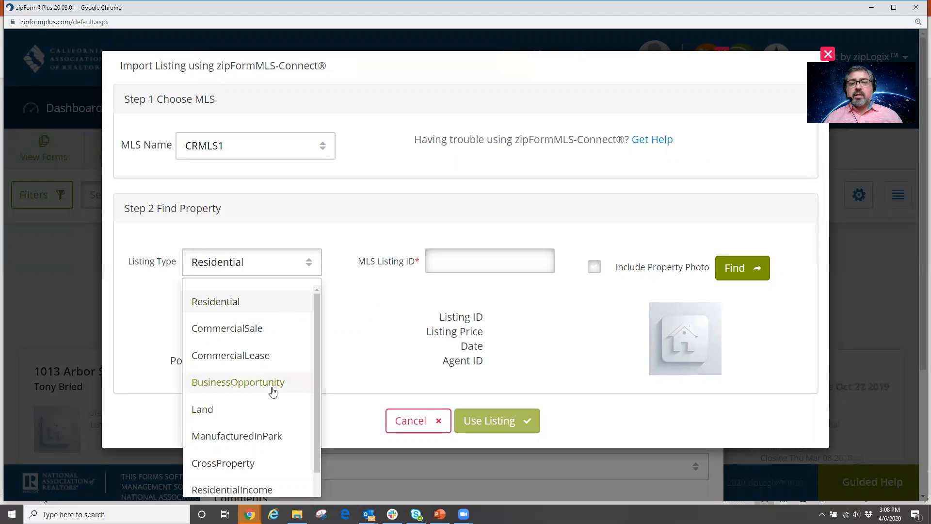
pyautogui.click(449, 257)
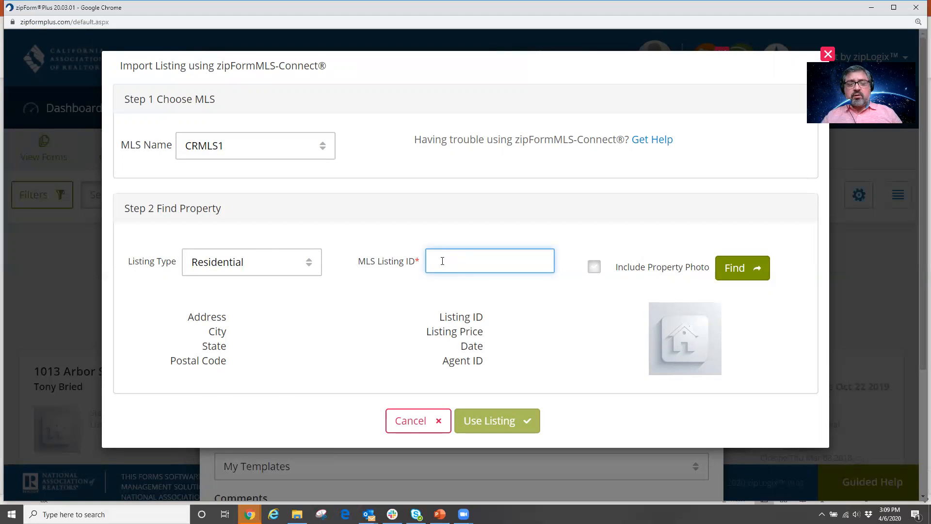
pyautogui.write('9752')
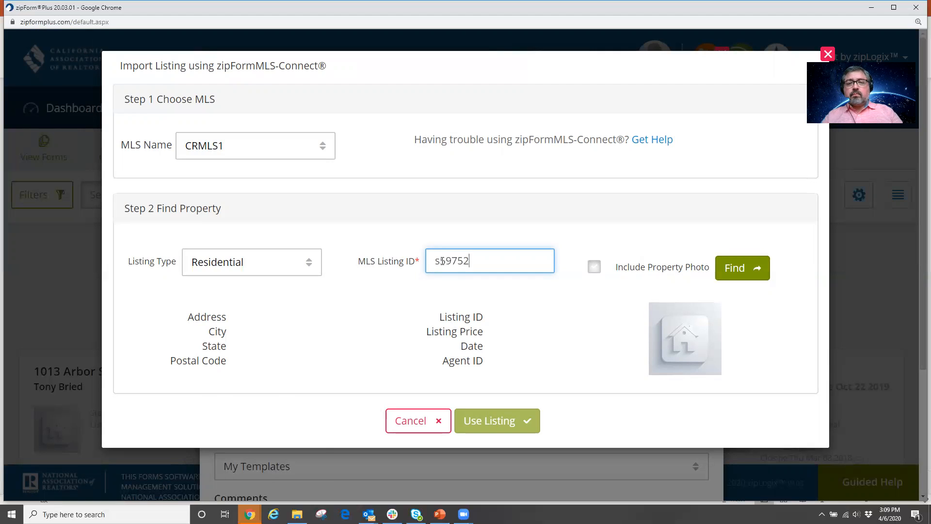
pyautogui.write('4')
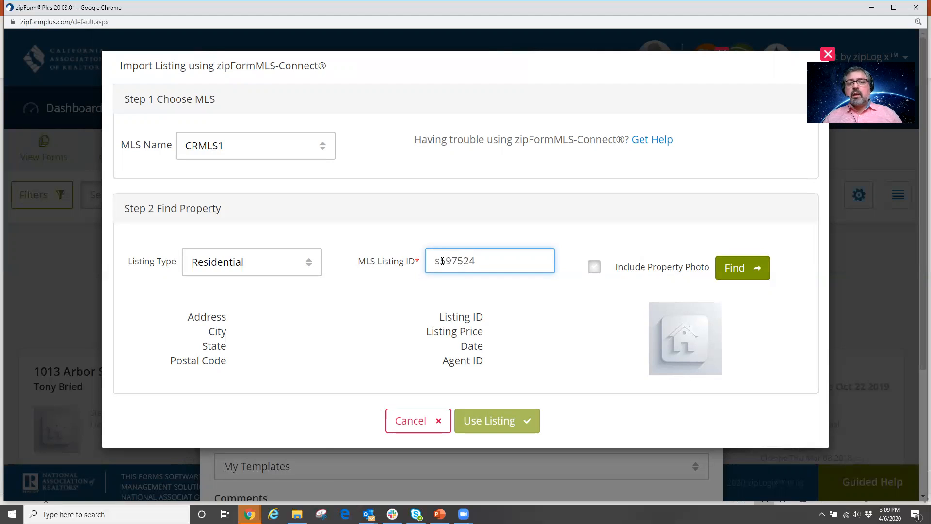
pyautogui.click(735, 269)
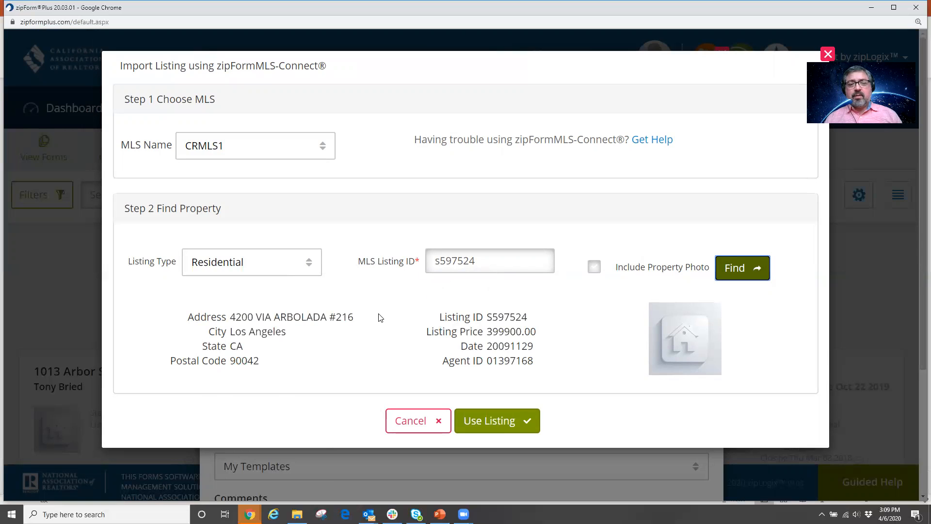
pyautogui.click(499, 422)
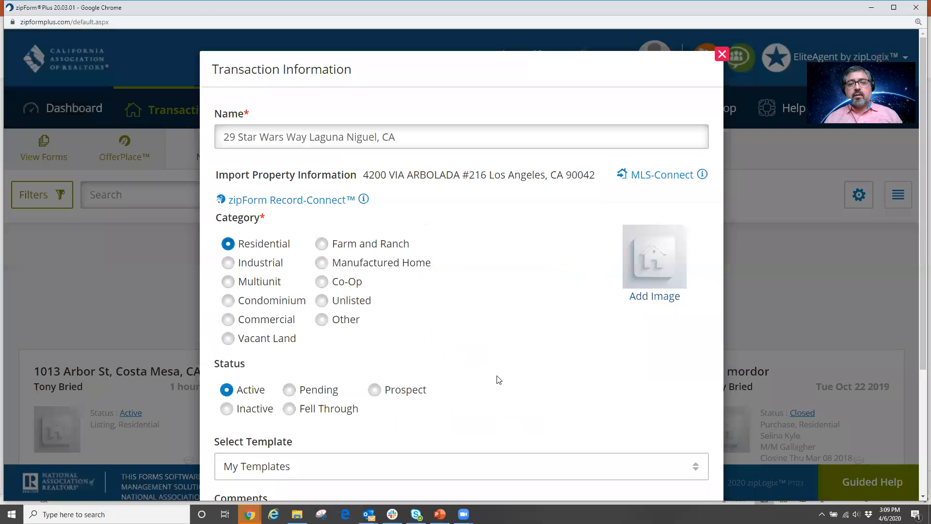
pyautogui.scroll(-3, 502, 360)
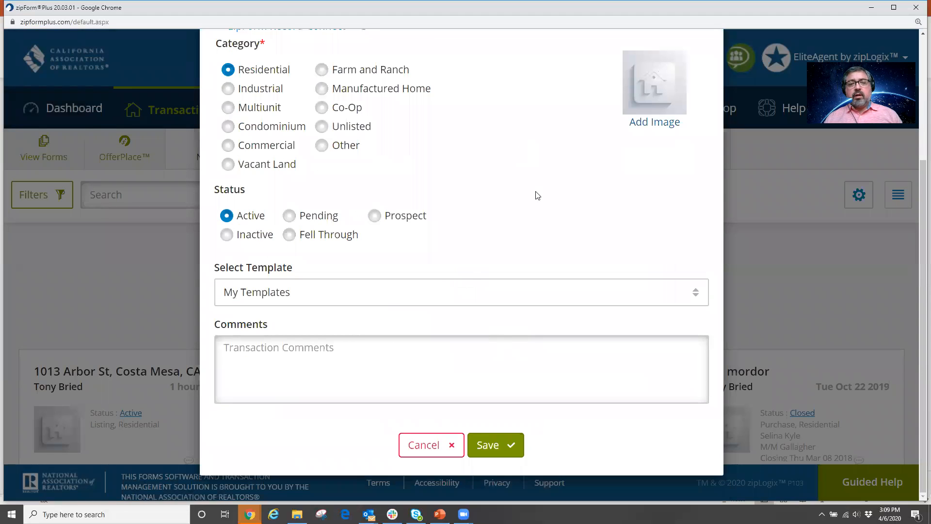
pyautogui.click(412, 301)
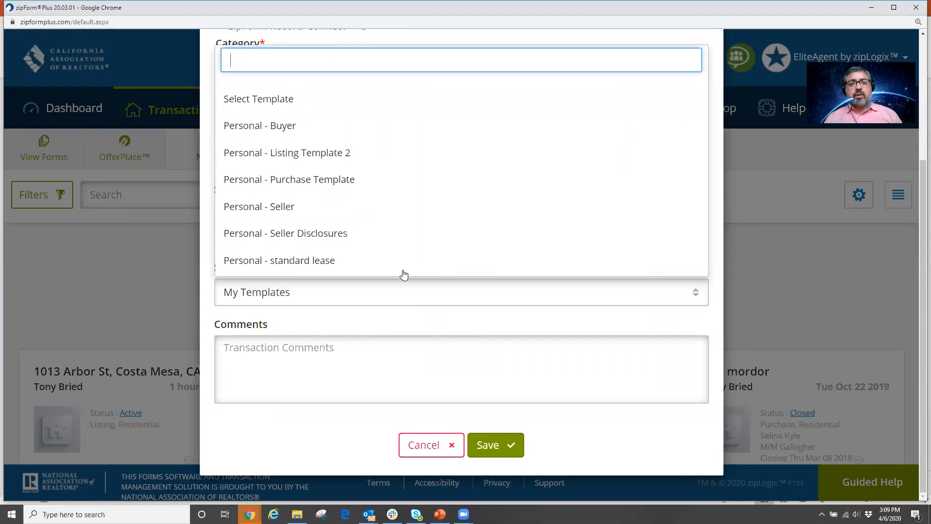
pyautogui.click(552, 322)
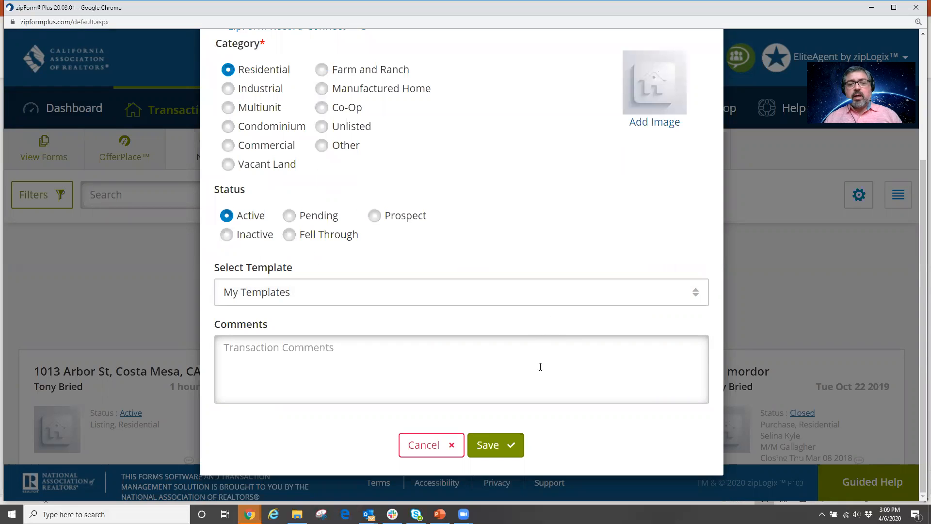
pyautogui.click(491, 445)
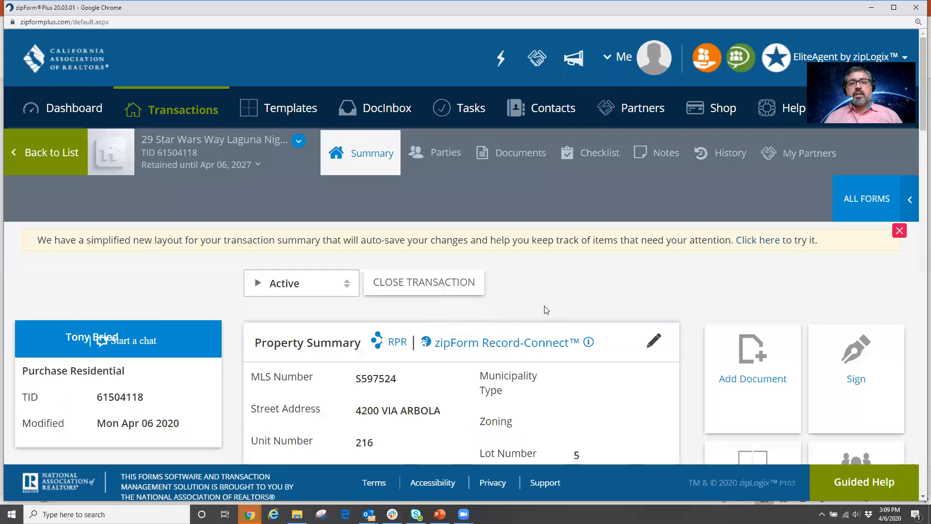
pyautogui.scroll(-1, 413, 158)
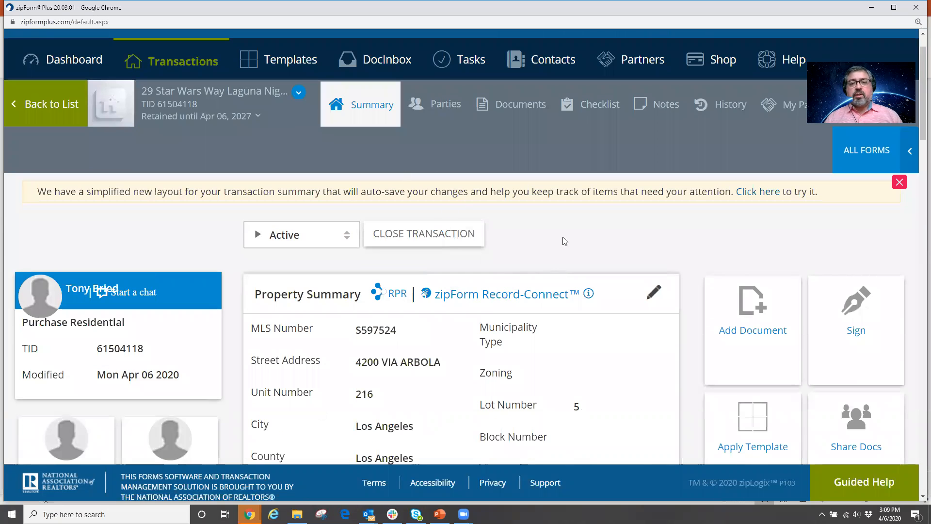
pyautogui.scroll(-3, 566, 238)
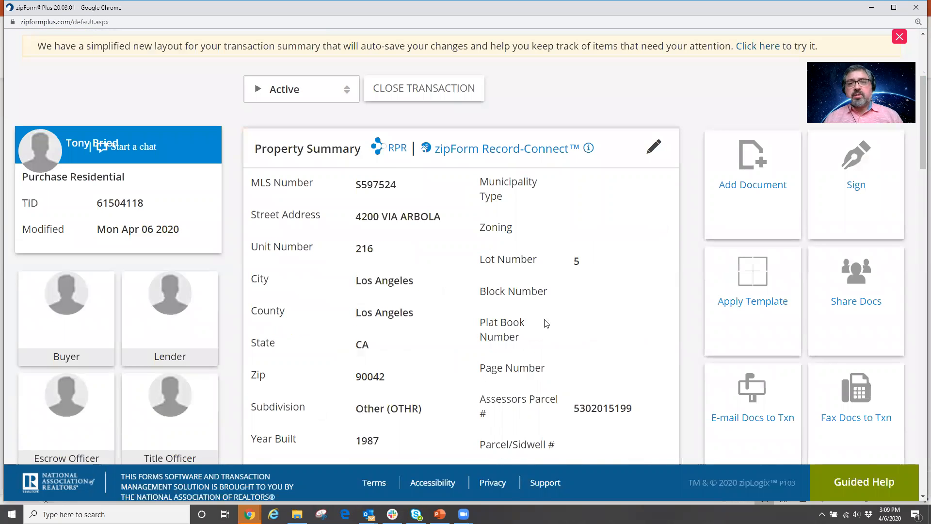
pyautogui.scroll(4, 542, 322)
pyautogui.scroll(-3, 540, 321)
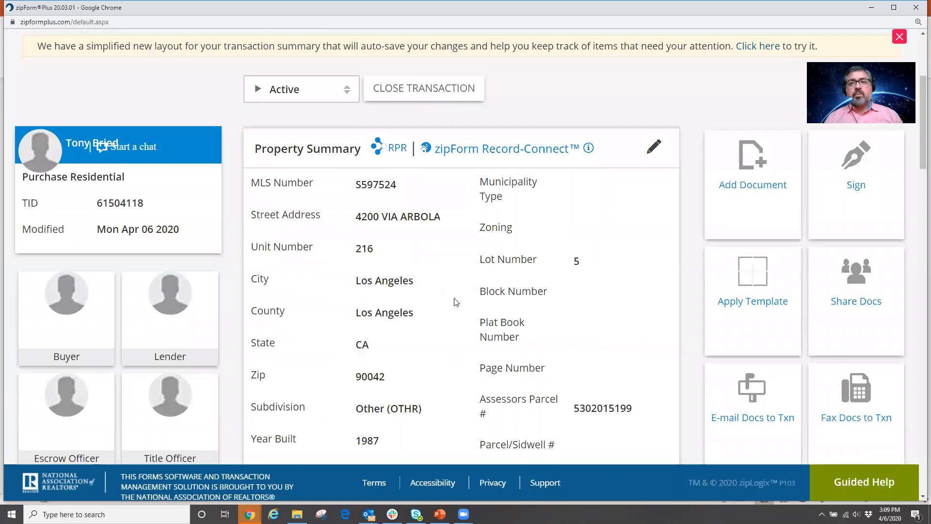
pyautogui.scroll(4, 456, 302)
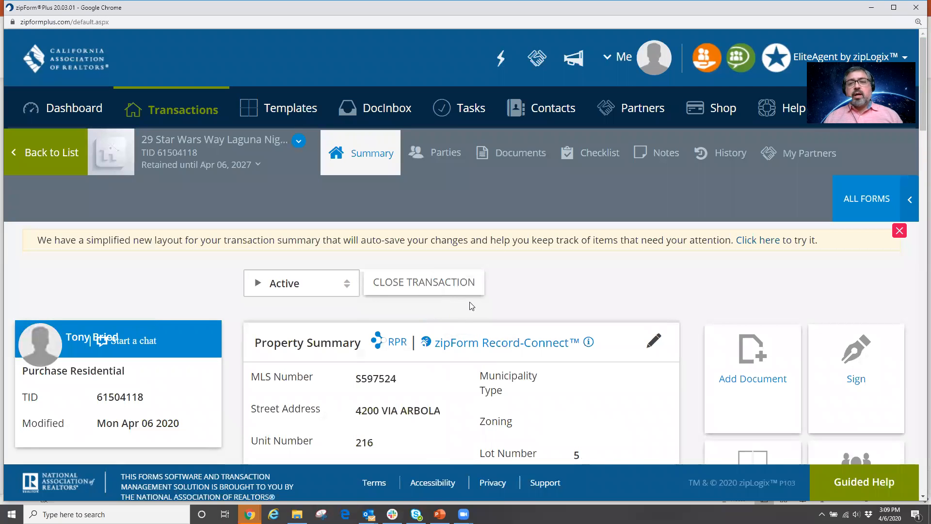
# Add the Cover Sheet and Residential Purchase Agreement - 12/18 from the C.A.R. form library.
pyautogui.click(861, 199)
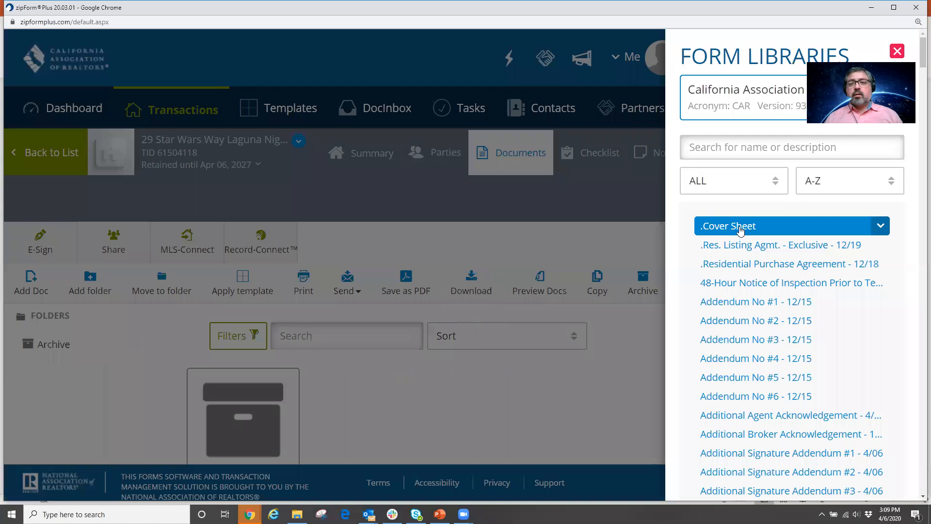
pyautogui.click(738, 227)
pyautogui.click(741, 264)
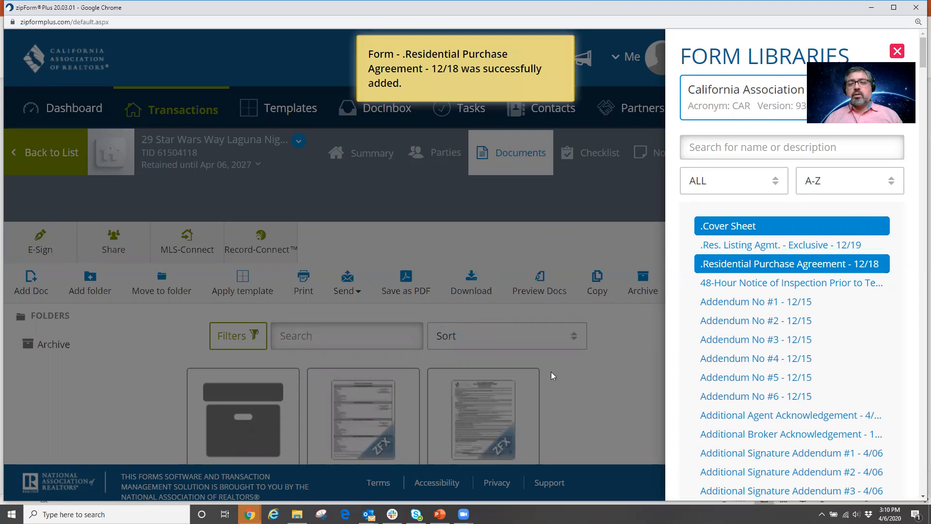
pyautogui.click(377, 395)
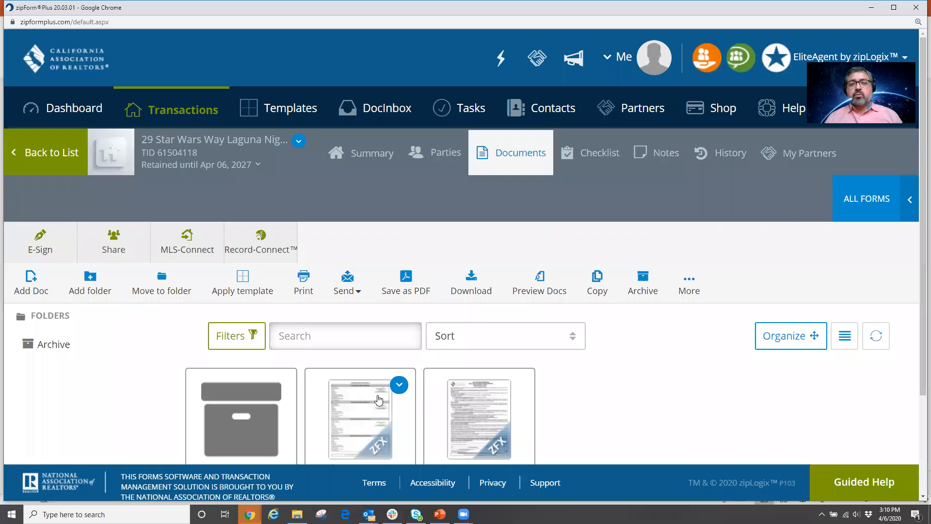
# On the Cover Sheet, enter buyer one's full name and e-mail address.
pyautogui.click(379, 400)
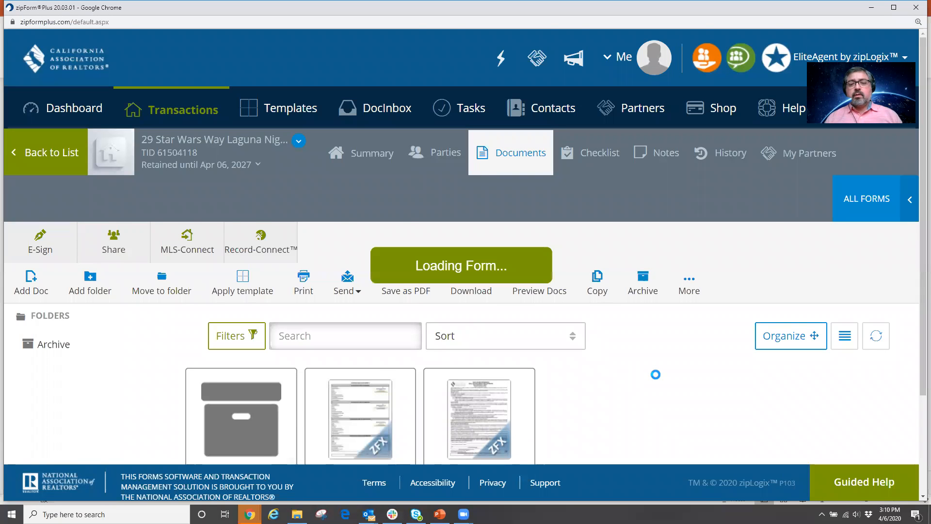
pyautogui.scroll(-2, 655, 374)
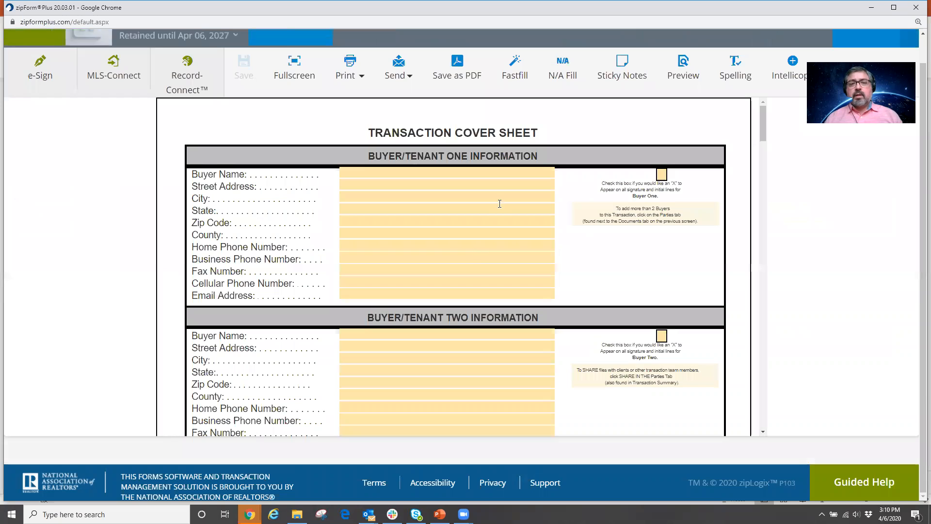
pyautogui.click(377, 173)
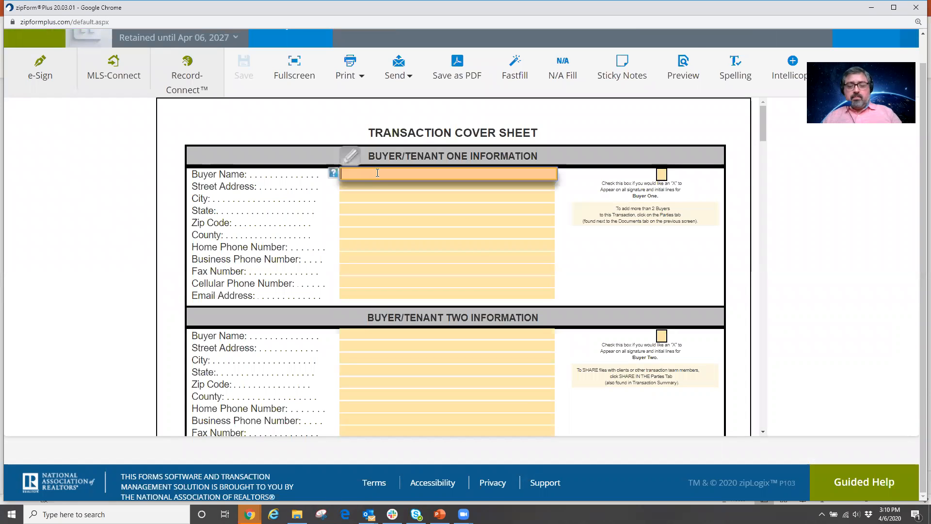
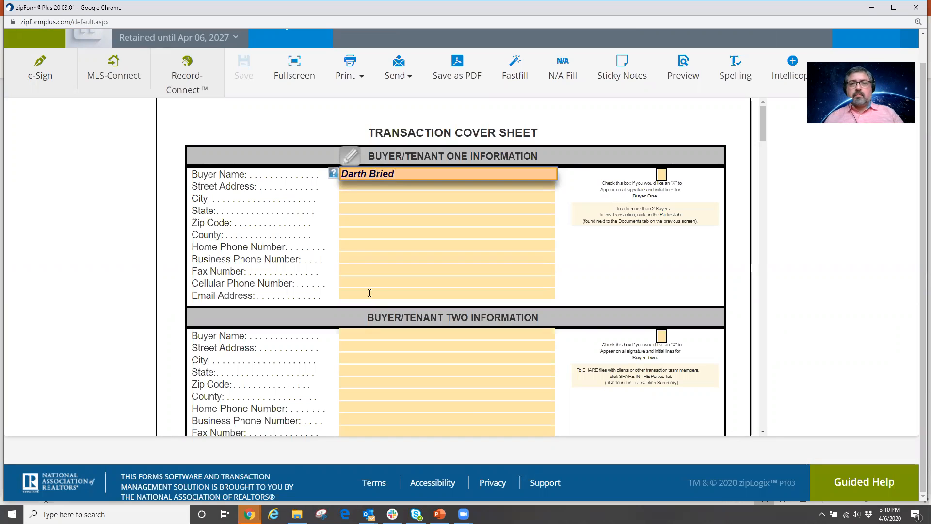
pyautogui.click(378, 291)
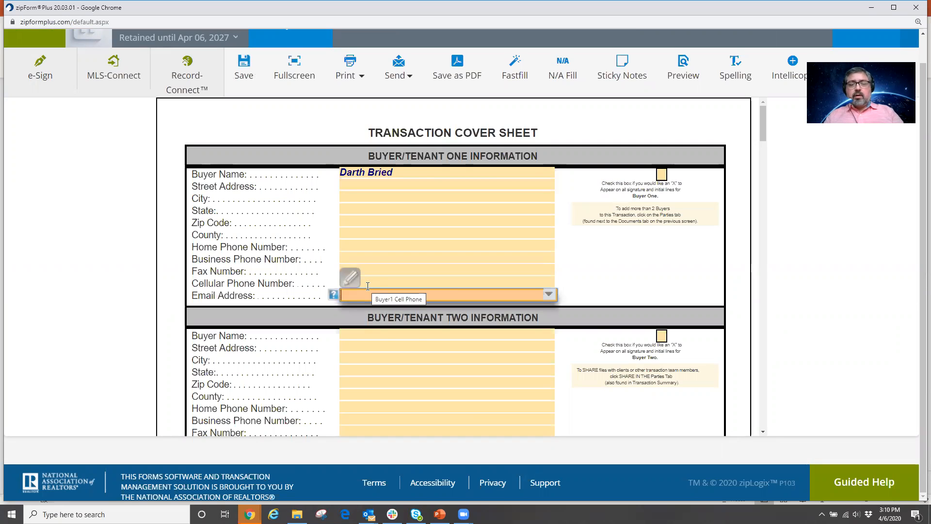
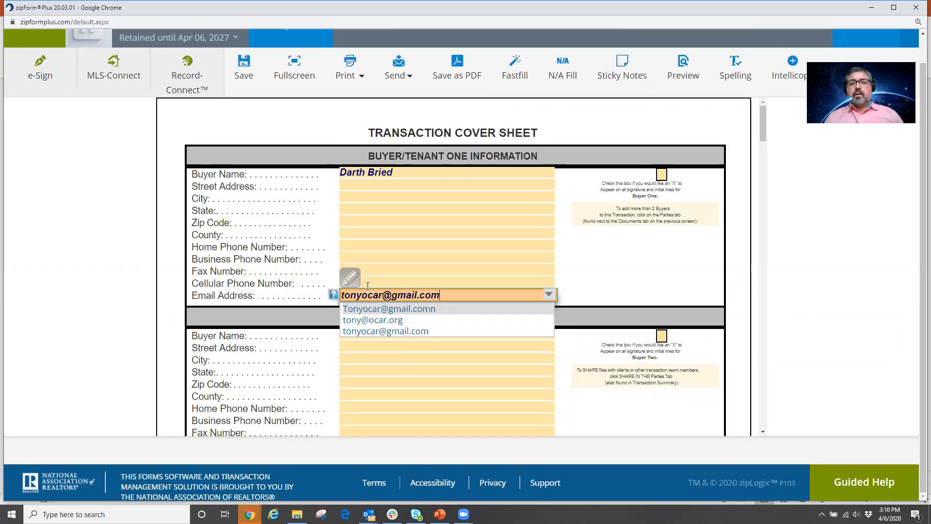
pyautogui.click(642, 269)
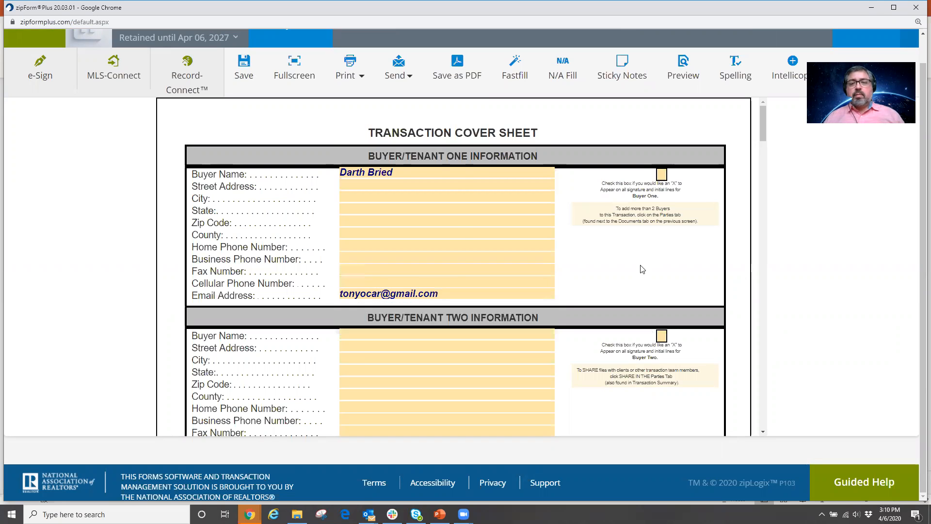
pyautogui.scroll(-3, 622, 261)
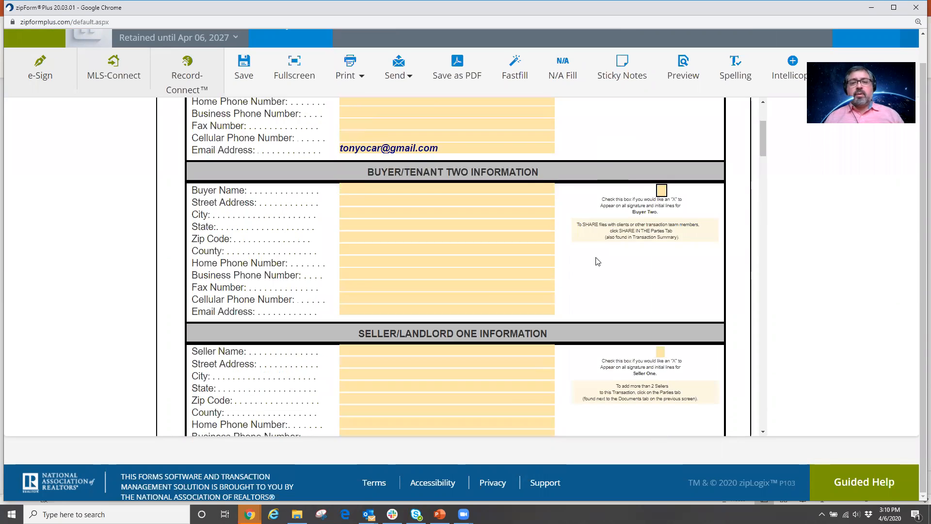
pyautogui.scroll(-9, 591, 263)
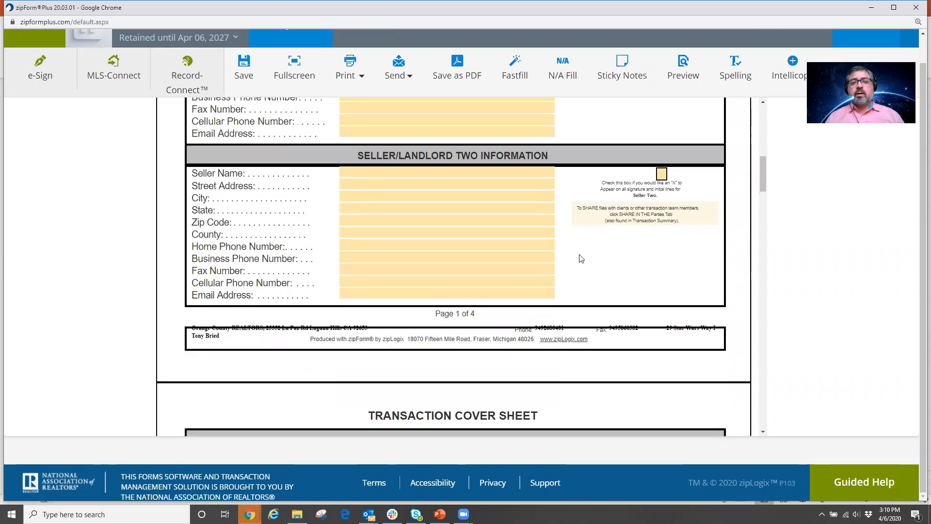
pyautogui.scroll(-3, 582, 258)
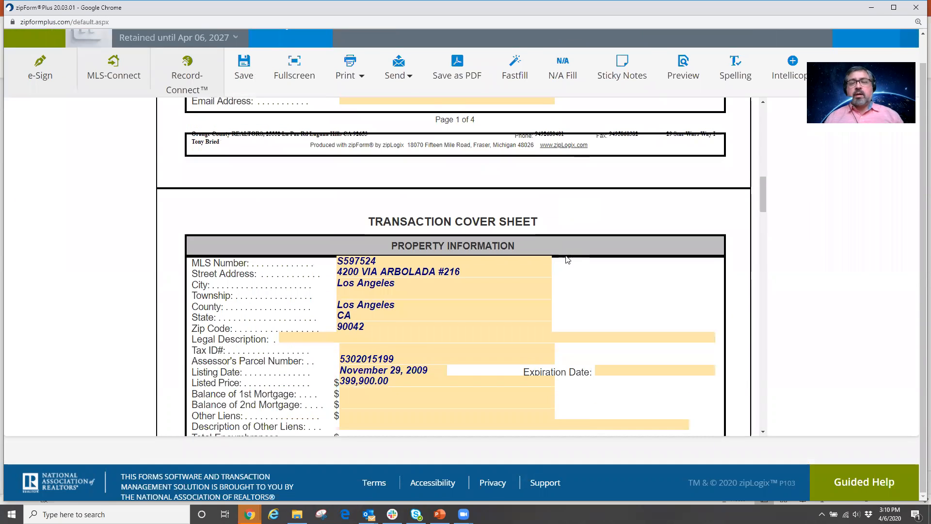
pyautogui.scroll(-1, 566, 259)
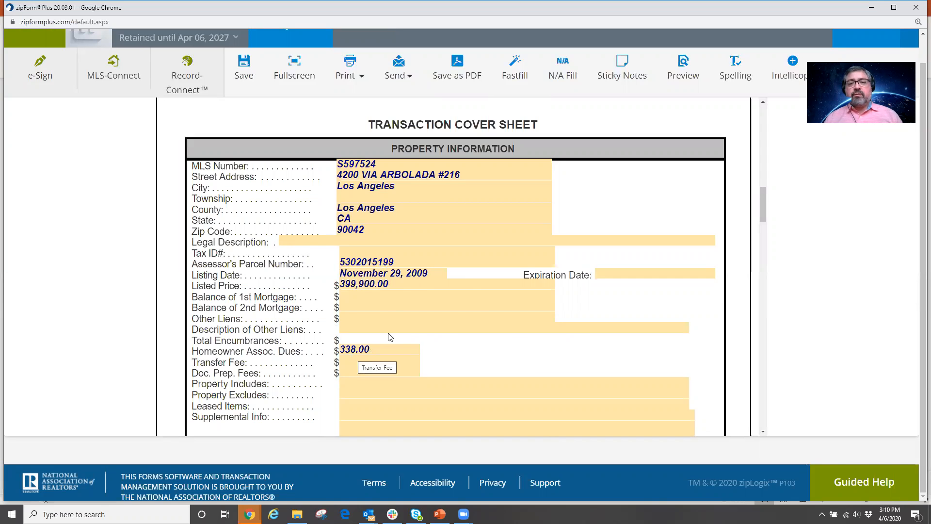
pyautogui.scroll(-9, 467, 279)
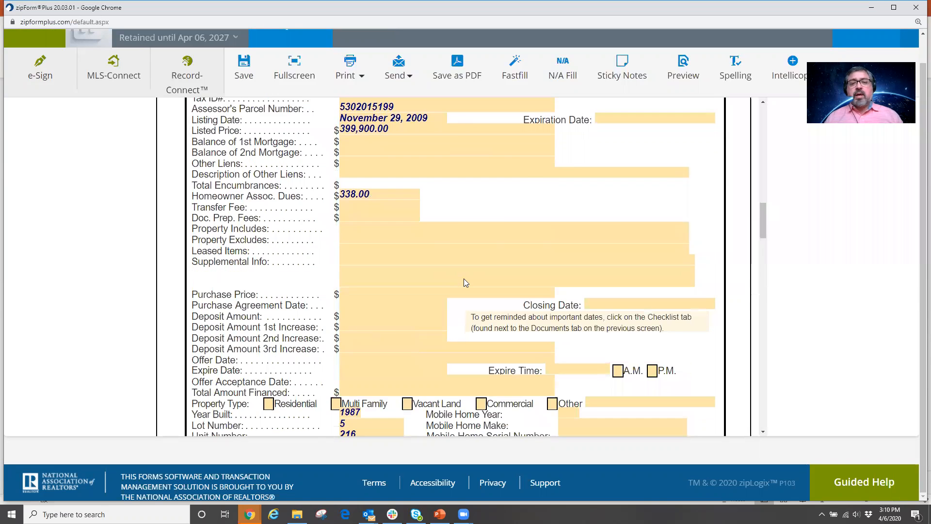
pyautogui.scroll(-3, 464, 283)
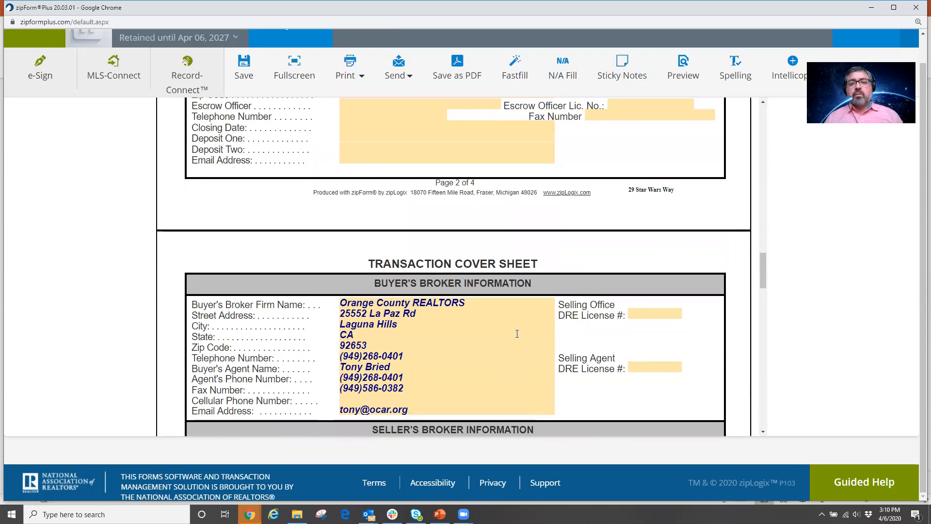
pyautogui.scroll(-3, 493, 315)
pyautogui.scroll(15, 527, 376)
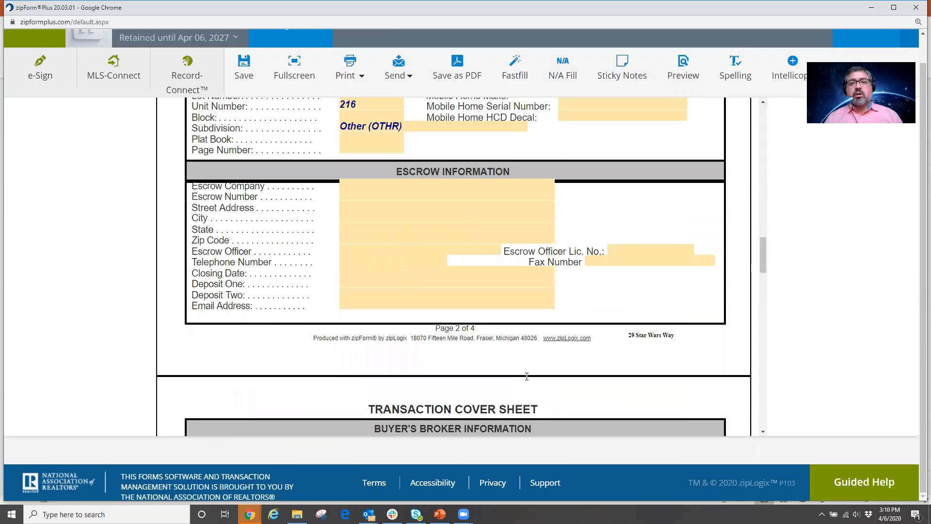
pyautogui.scroll(12, 531, 376)
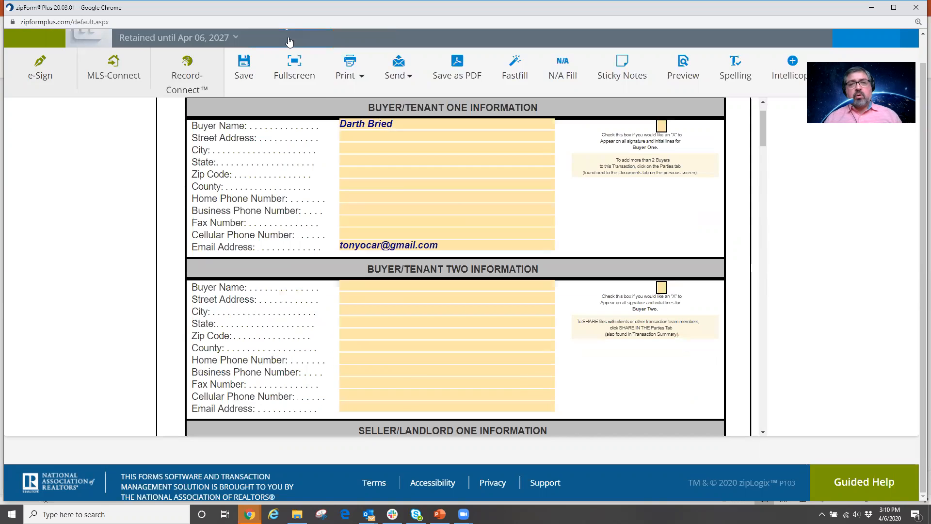
pyautogui.click(290, 43)
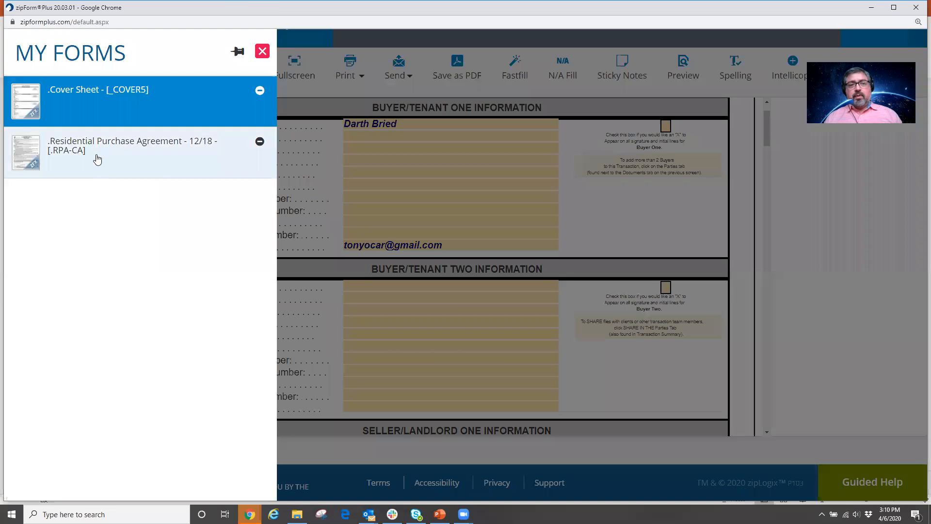
# Switch from the cover sheet to the Residential Purchase Agreement - 12/18 in My Forms.
pyautogui.click(98, 156)
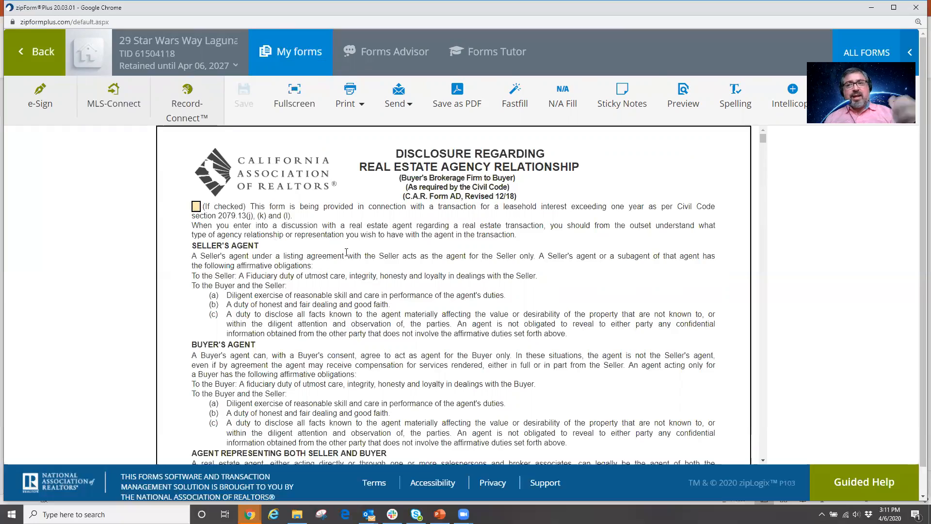
pyautogui.scroll(-10, 352, 249)
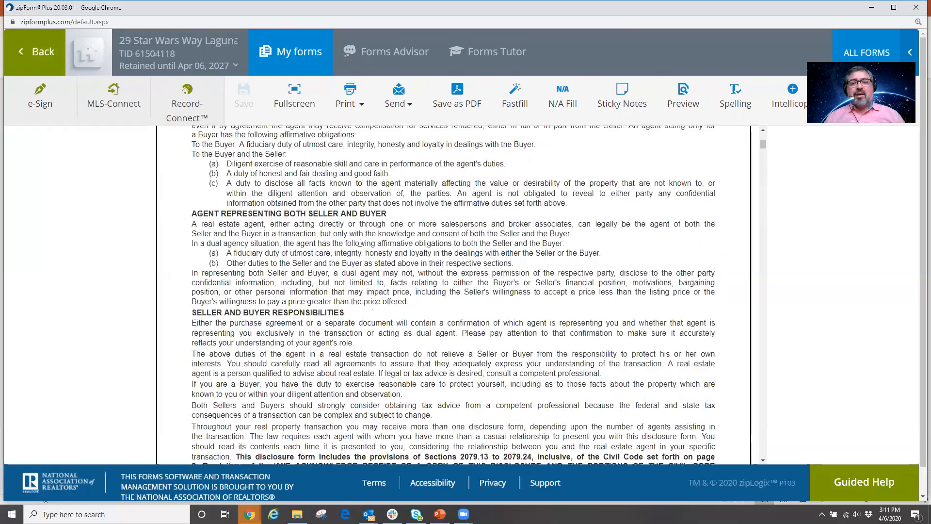
pyautogui.scroll(-20, 360, 242)
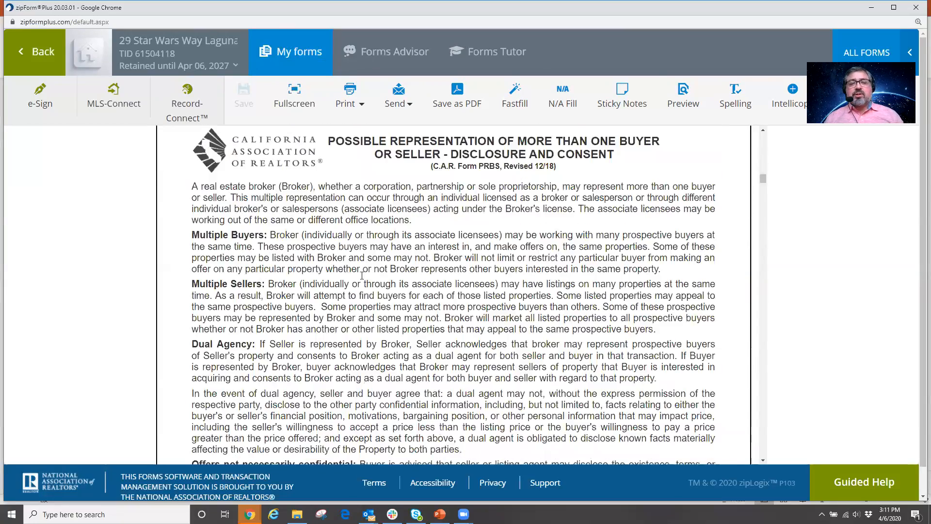
pyautogui.scroll(4, 364, 291)
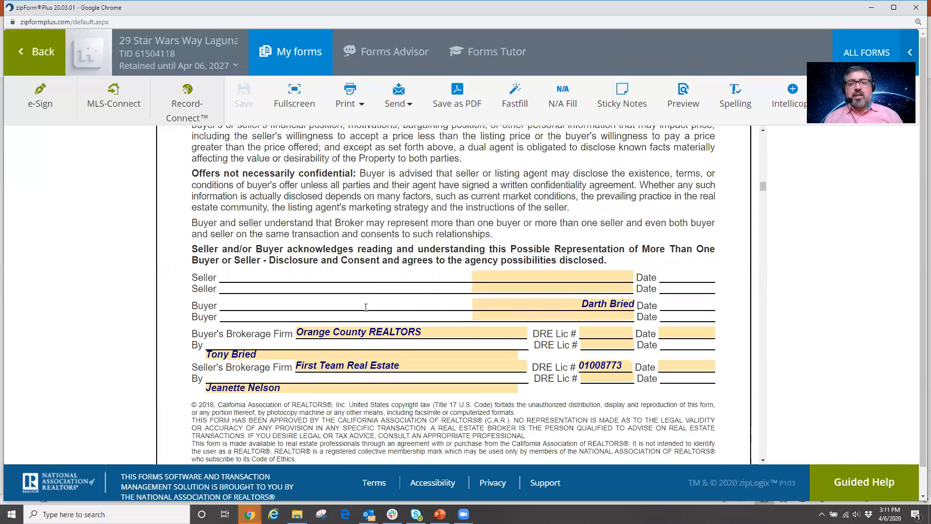
pyautogui.scroll(-2, 340, 271)
pyautogui.scroll(-10, 335, 269)
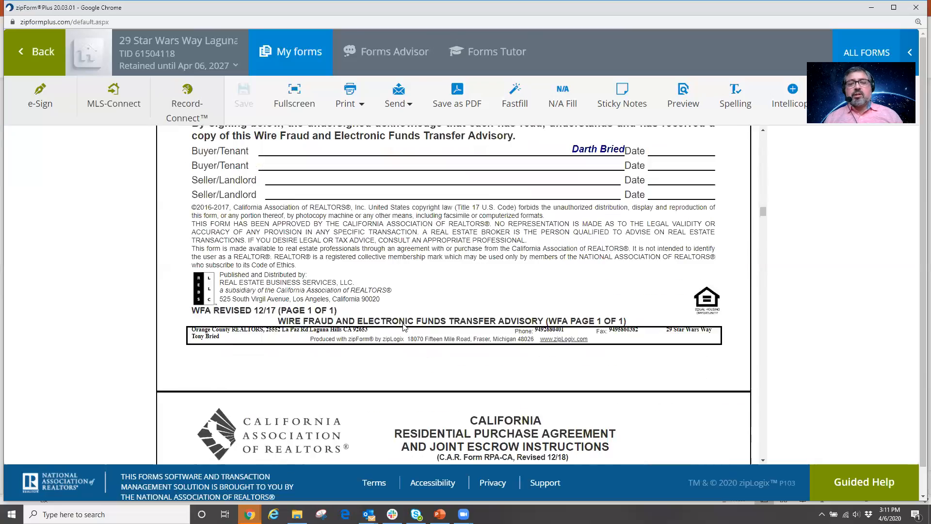
pyautogui.scroll(-5, 402, 326)
pyautogui.scroll(4, 403, 324)
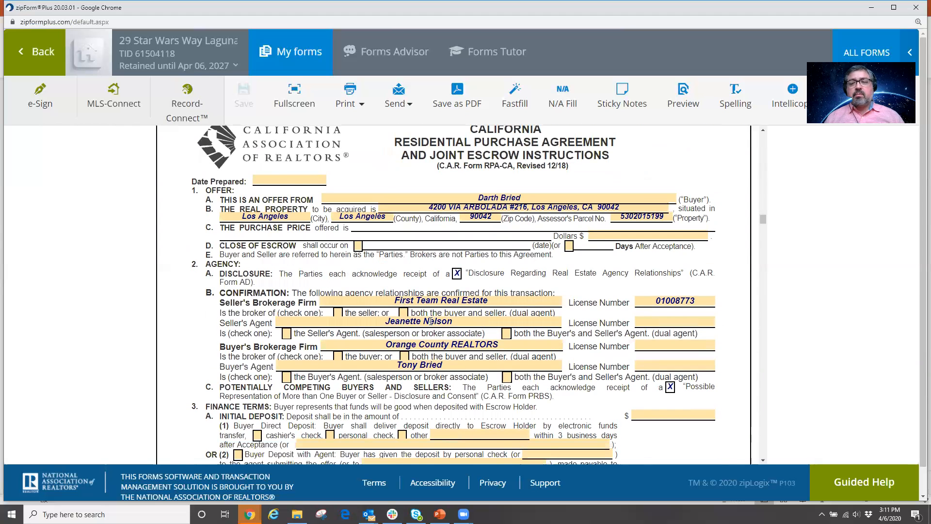
pyautogui.scroll(-3, 431, 320)
pyautogui.scroll(-10, 430, 321)
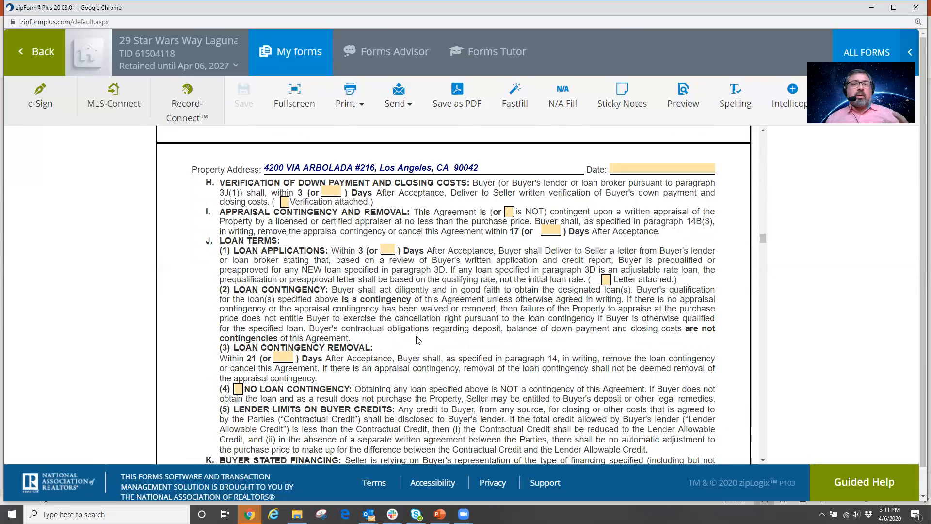
pyautogui.scroll(12, 434, 328)
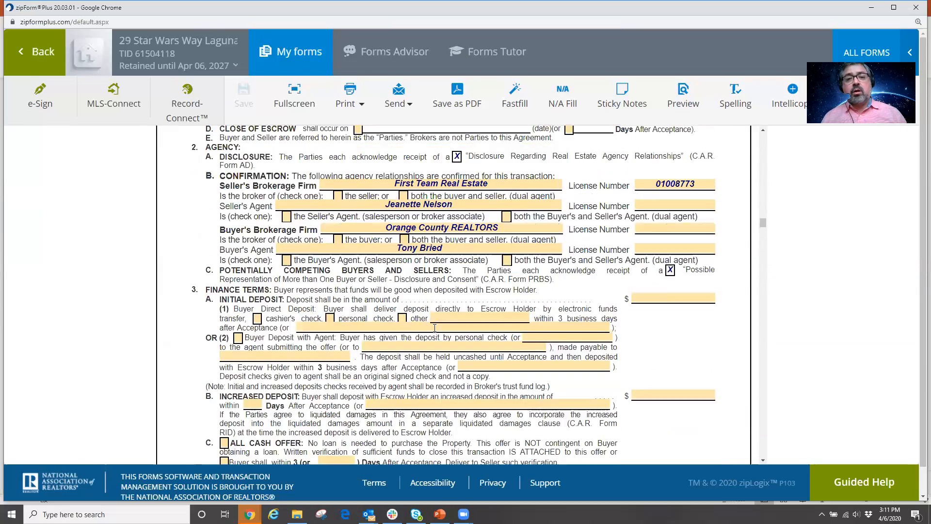
pyautogui.scroll(3, 434, 328)
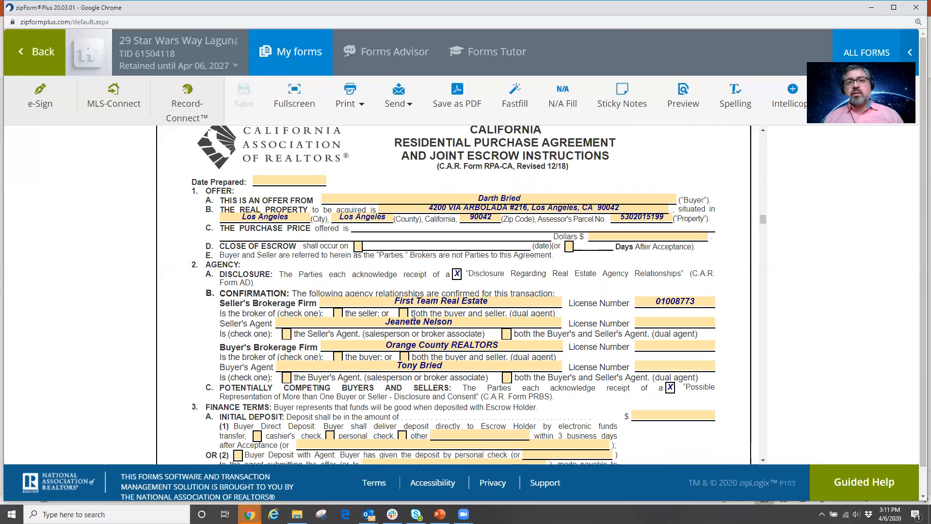
pyautogui.scroll(15, 413, 313)
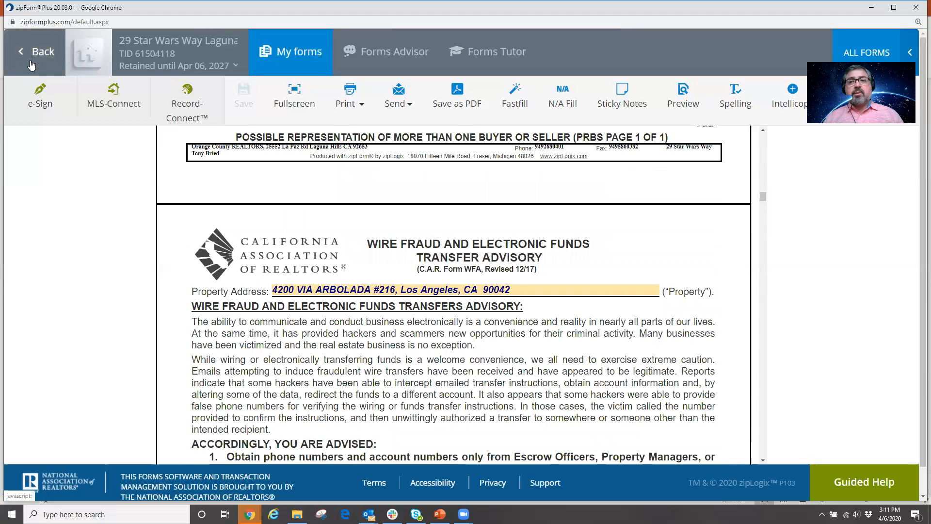
pyautogui.click(31, 64)
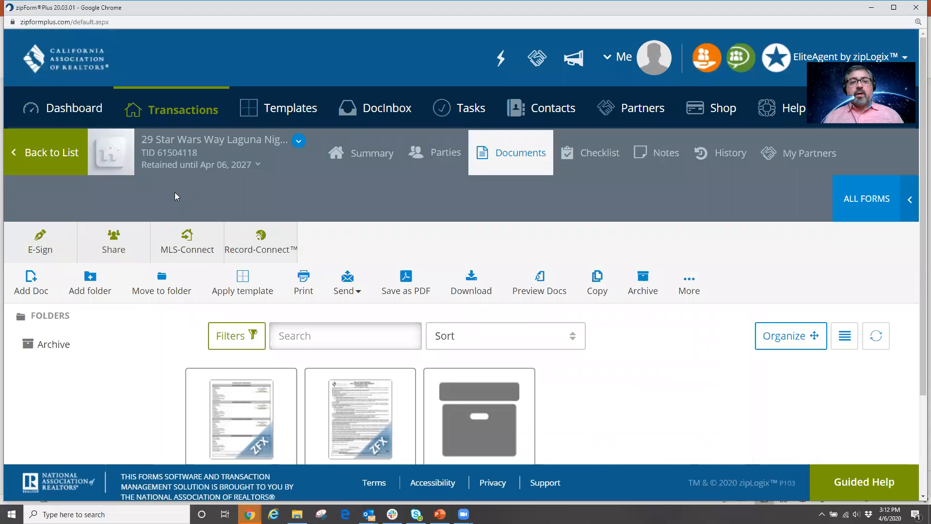
# Return to the Transactions list, starting and then cancelling a new purchase transaction.
pyautogui.click(177, 119)
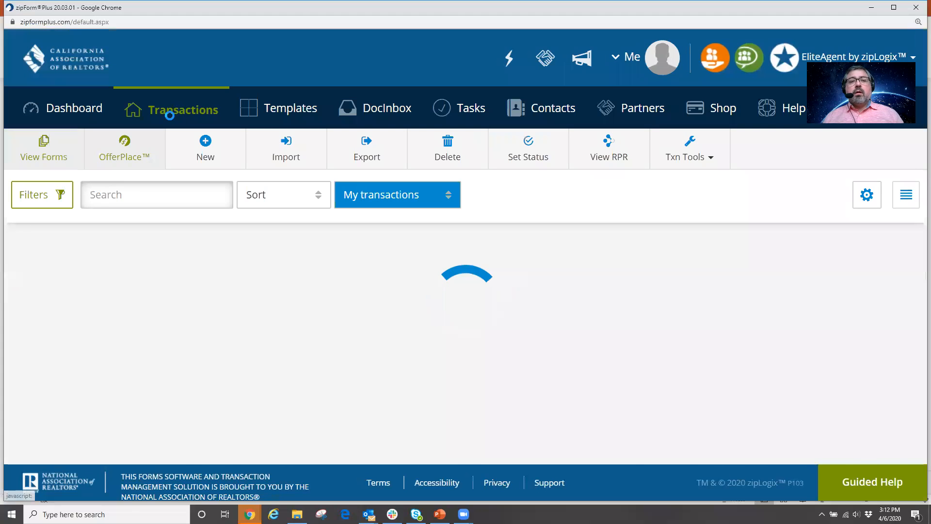
pyautogui.click(210, 148)
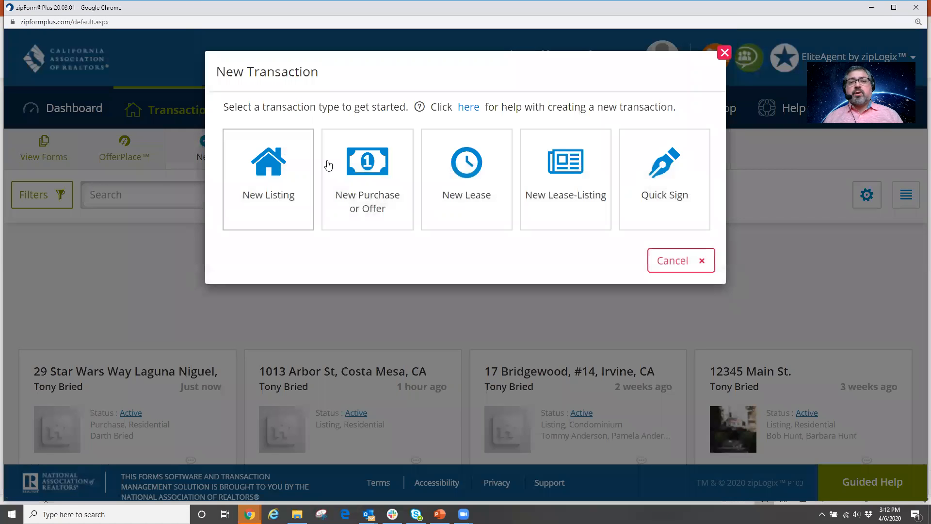
pyautogui.click(343, 164)
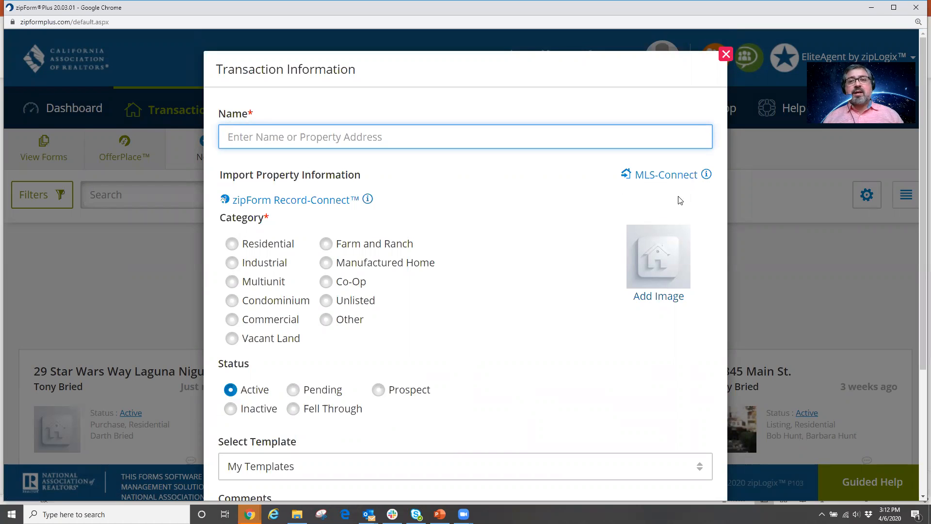
pyautogui.click(726, 54)
pyautogui.scroll(-2, 7, 349)
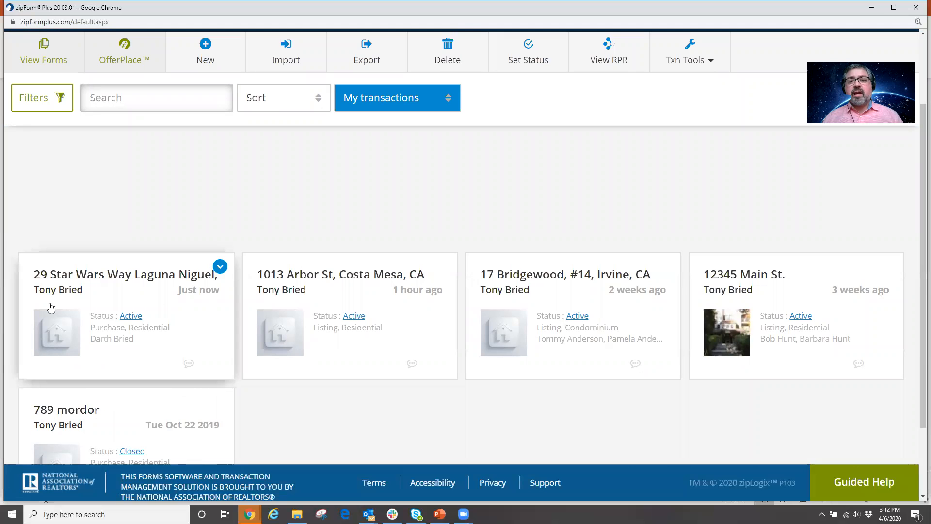
pyautogui.scroll(2, 432, 214)
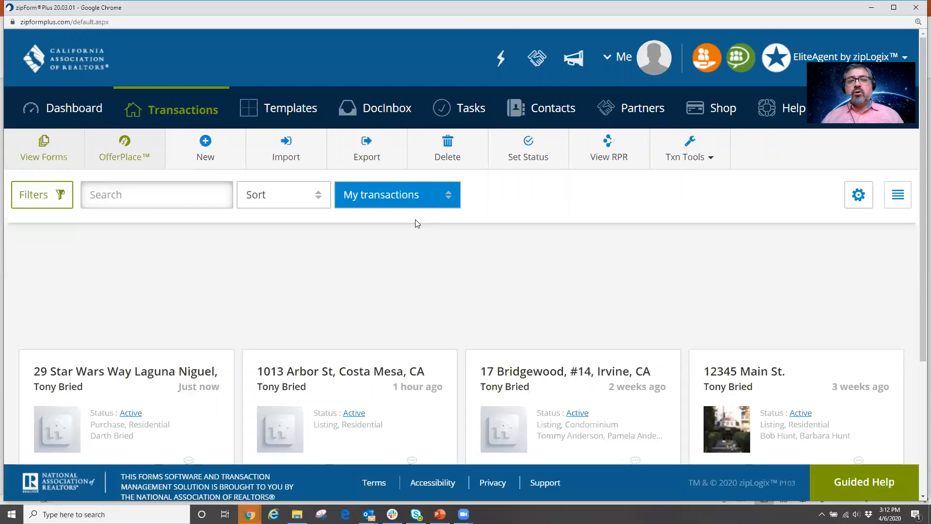
pyautogui.click(204, 141)
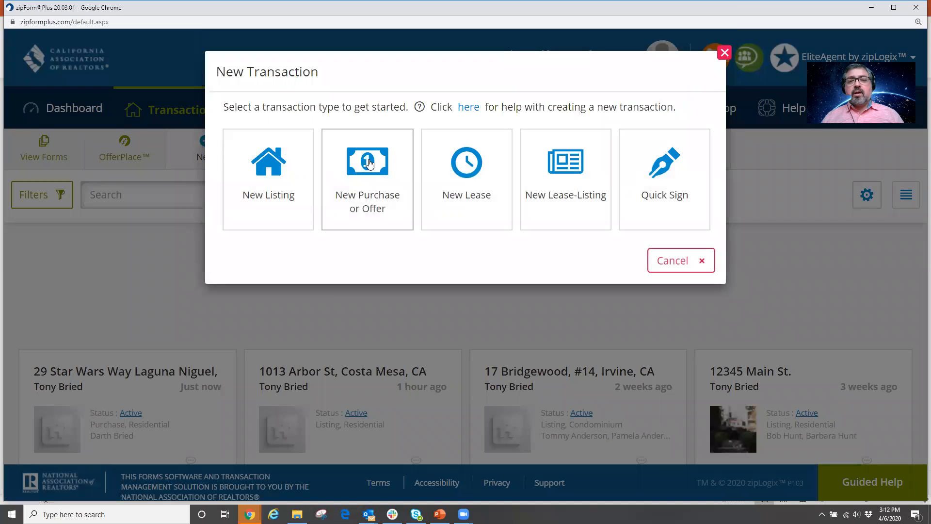
pyautogui.click(369, 159)
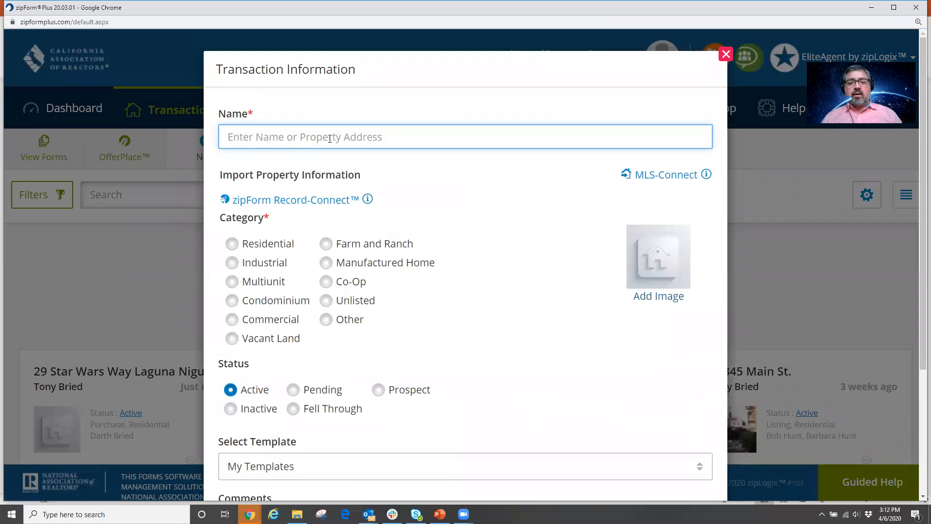
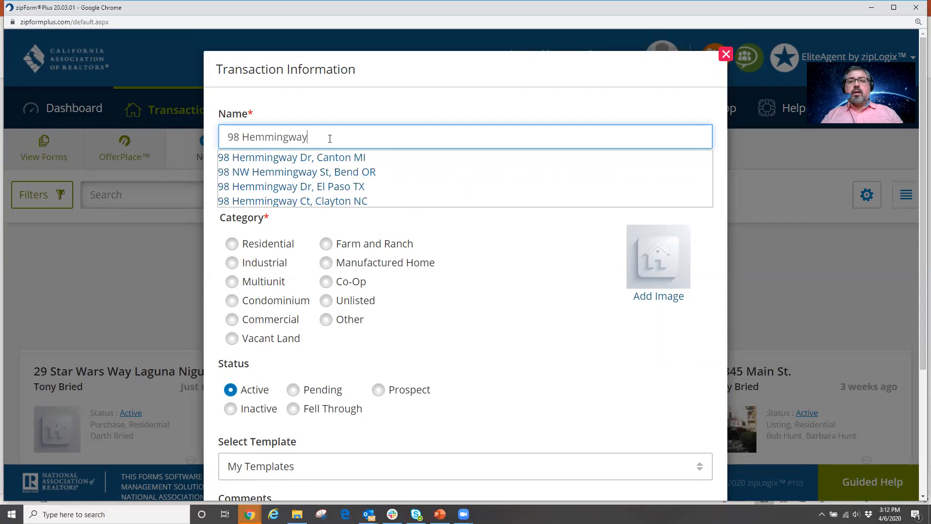
pyautogui.click(513, 229)
pyautogui.click(231, 244)
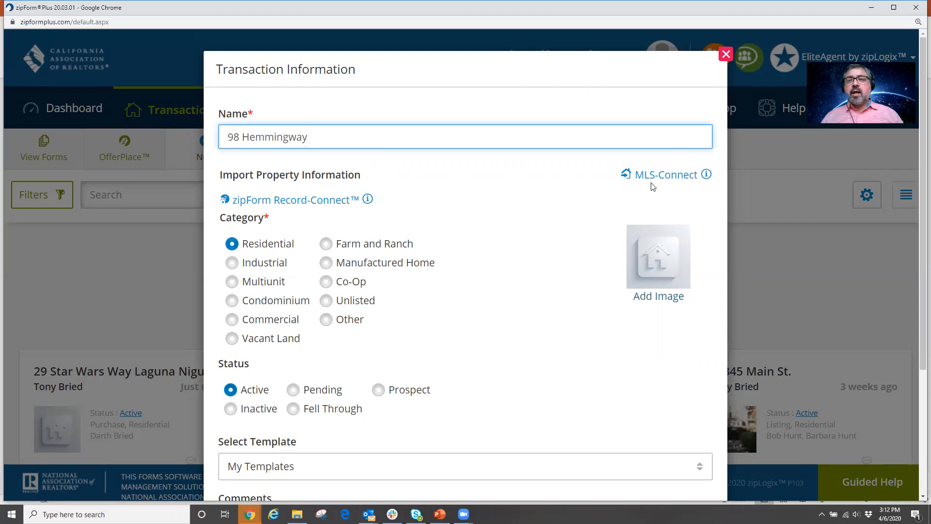
pyautogui.scroll(-4, 557, 242)
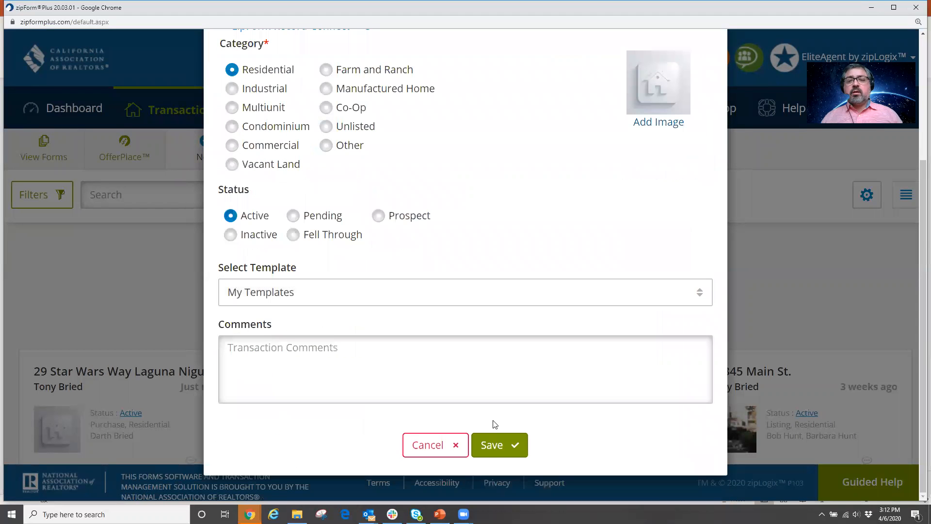
pyautogui.click(499, 445)
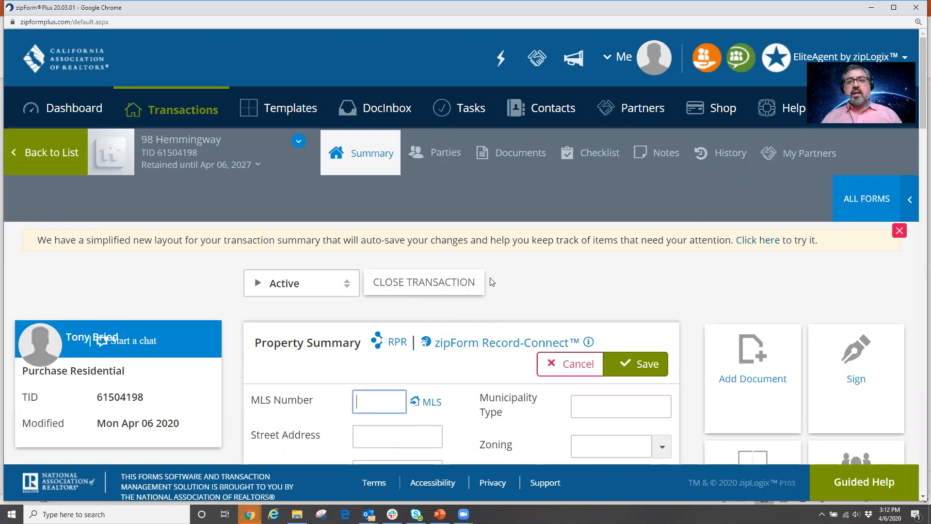
pyautogui.click(875, 202)
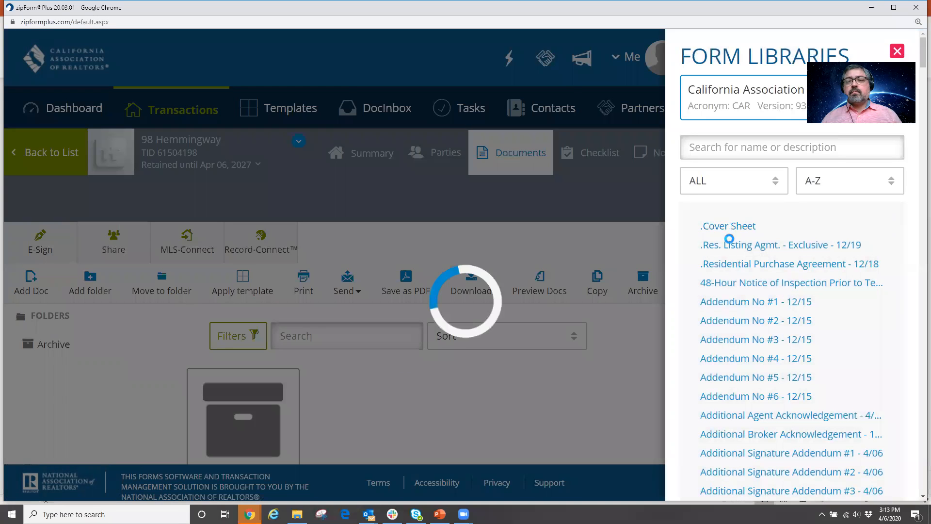
pyautogui.click(737, 266)
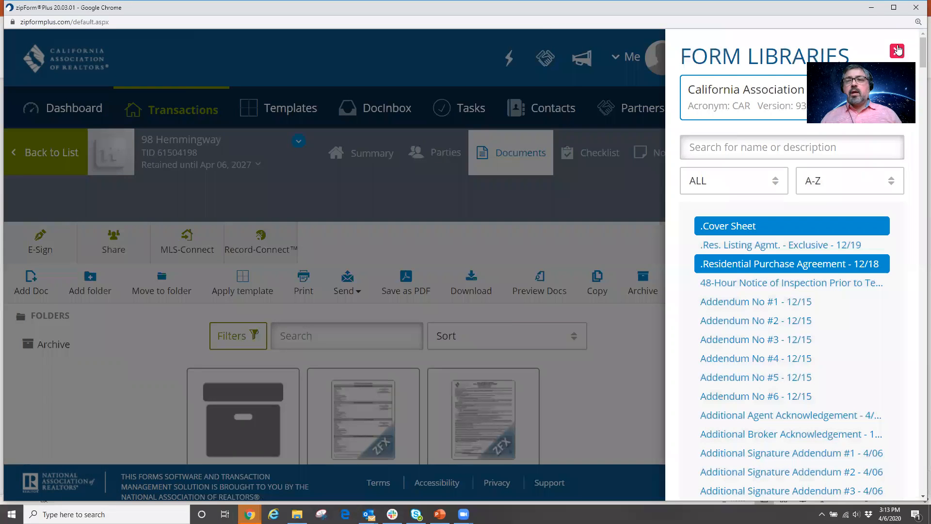
pyautogui.click(575, 363)
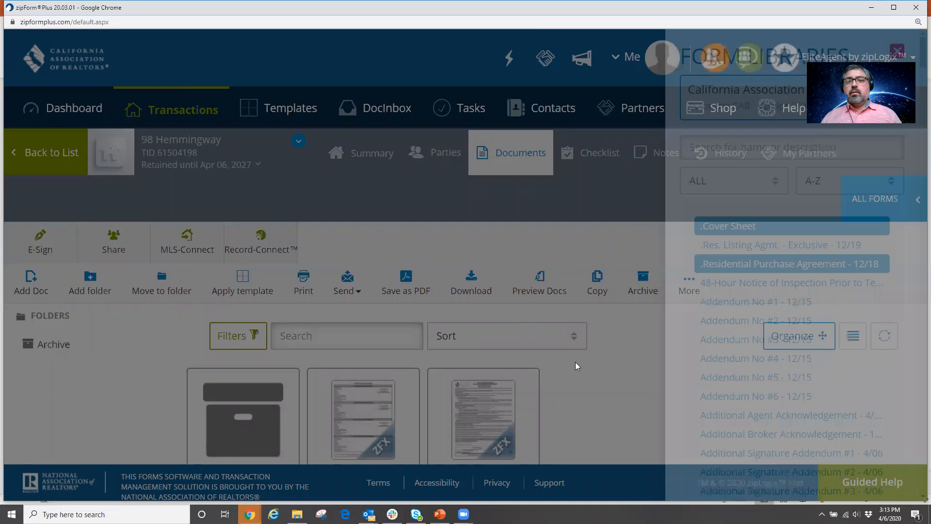
pyautogui.scroll(-3, 580, 373)
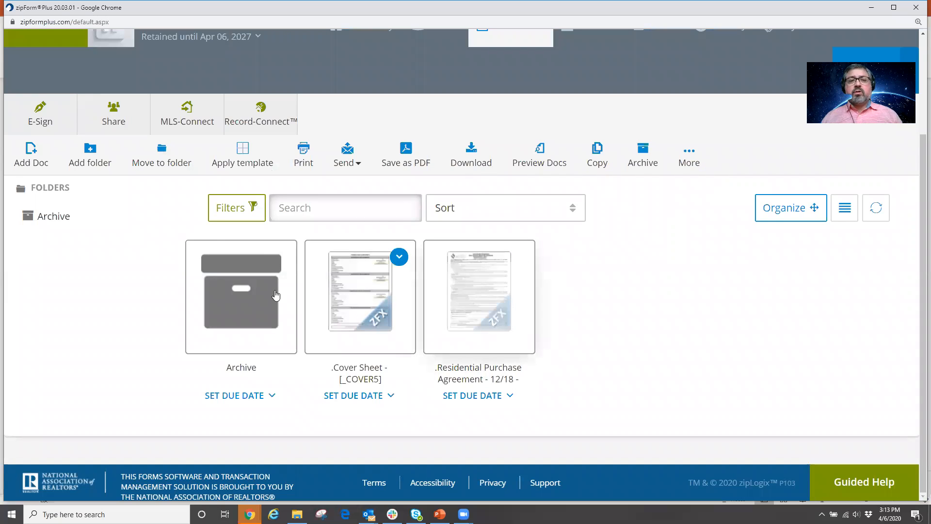
pyautogui.click(186, 112)
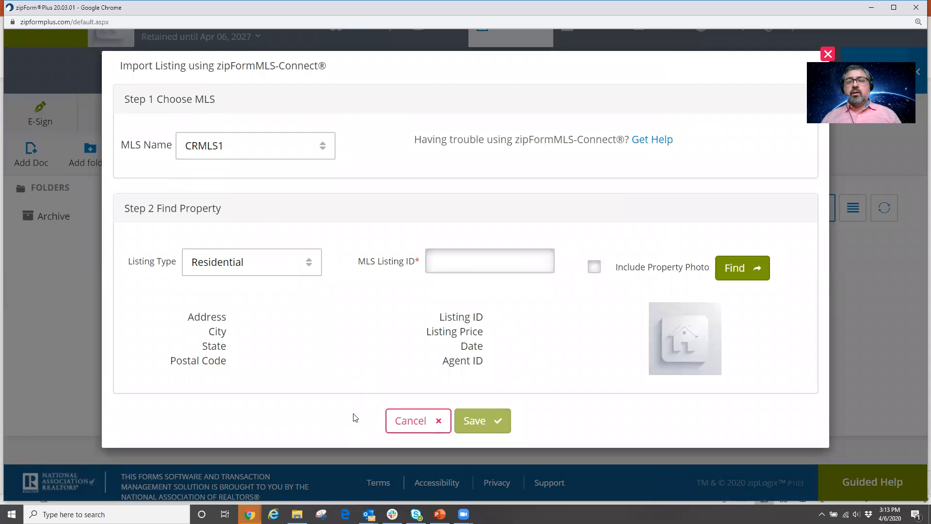
pyautogui.click(423, 423)
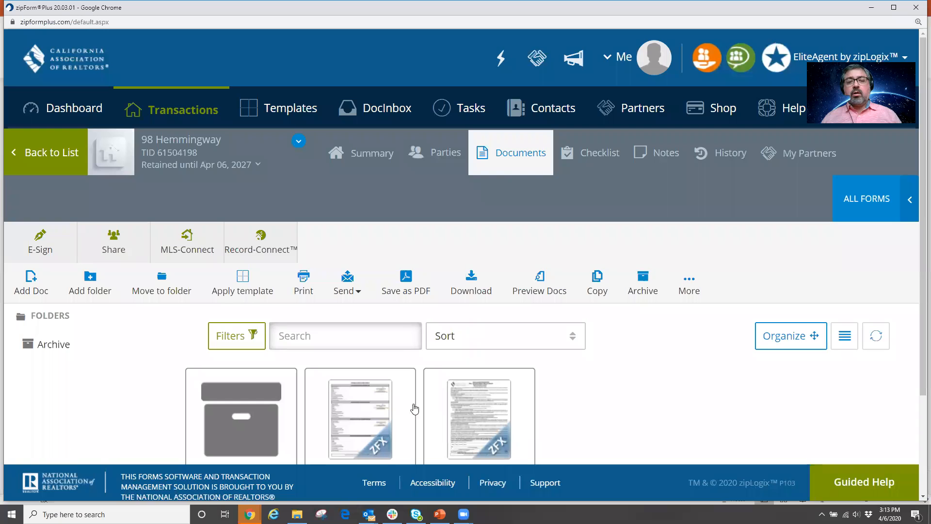
pyautogui.scroll(-3, 416, 320)
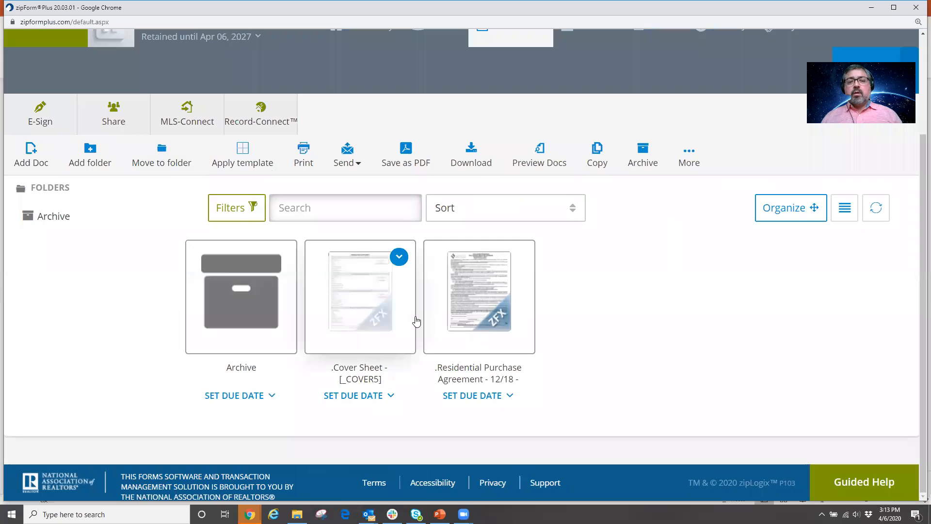
pyautogui.click(484, 302)
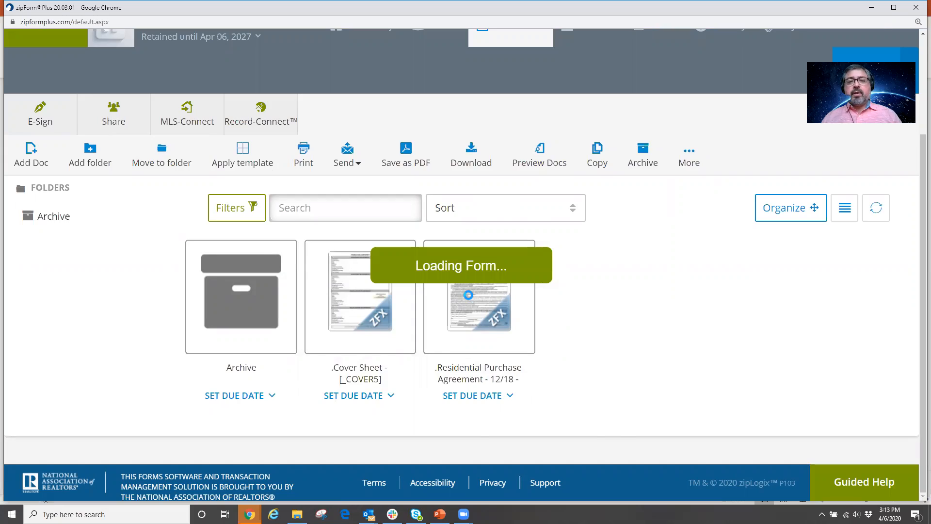
pyautogui.scroll(15, 391, 291)
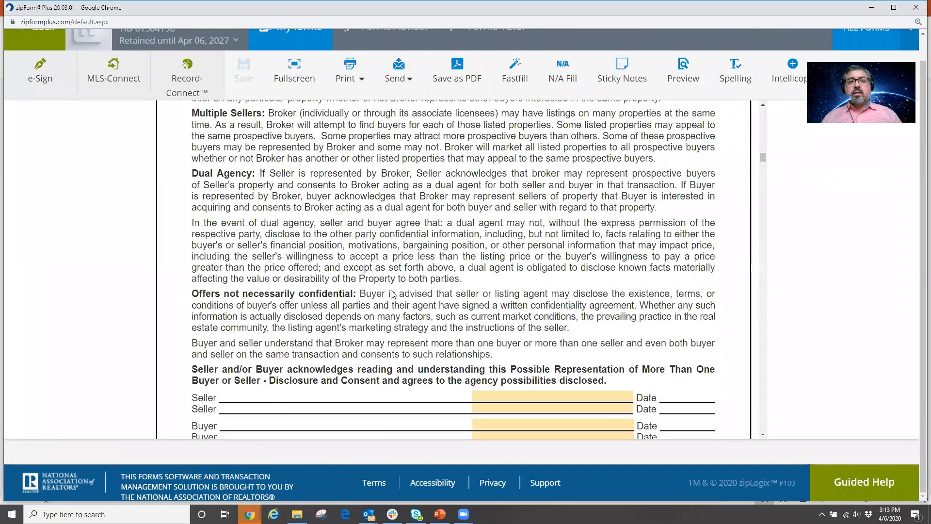
pyautogui.scroll(5, 392, 290)
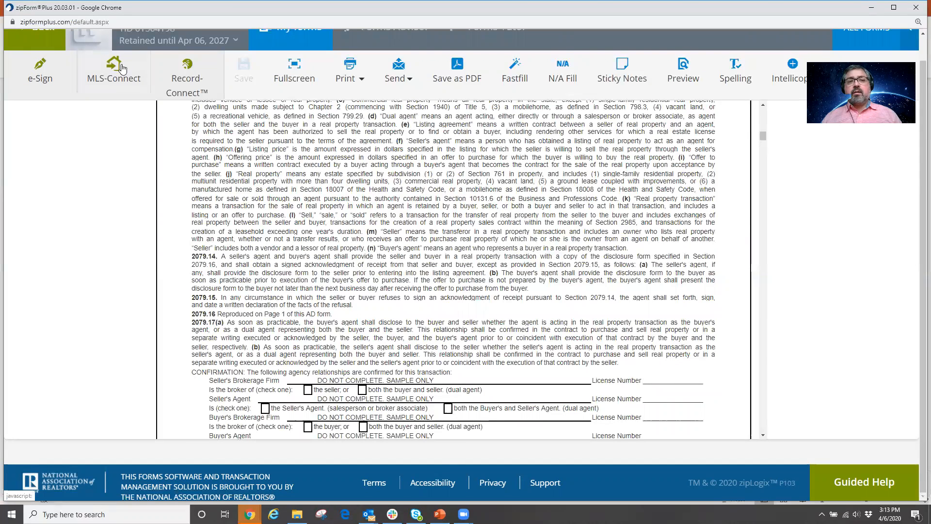
pyautogui.click(121, 70)
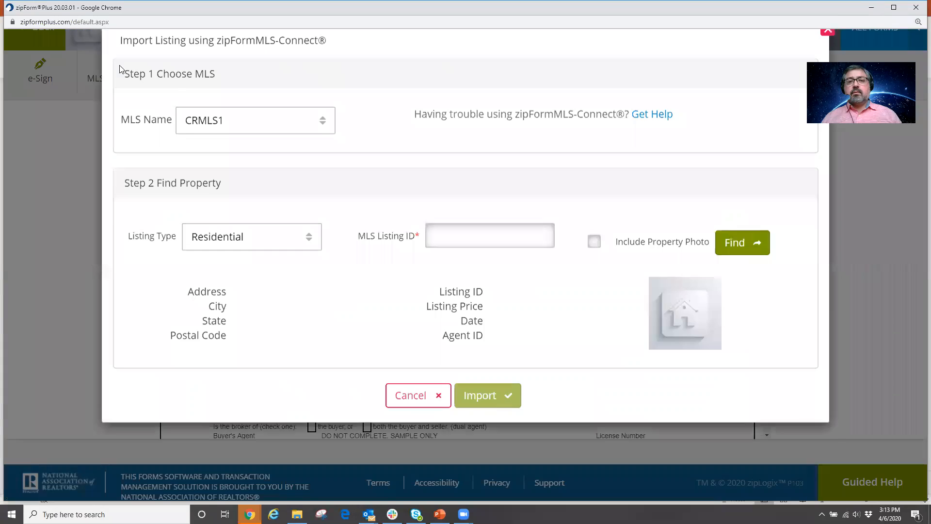
pyautogui.click(474, 259)
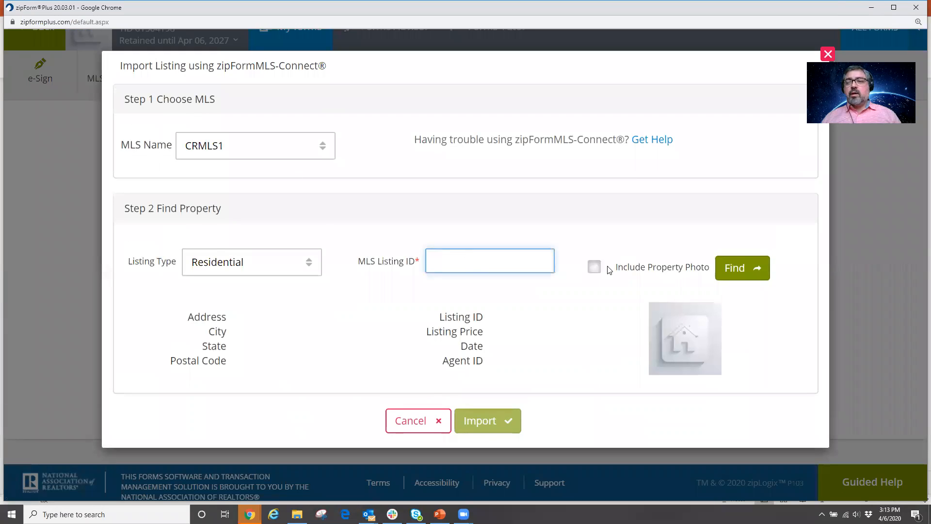
pyautogui.click(821, 51)
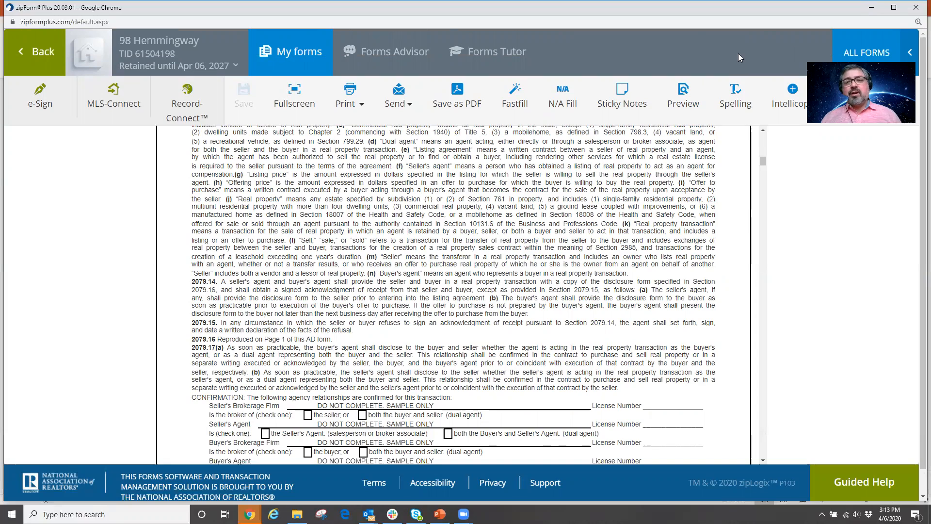
pyautogui.scroll(10, 426, 259)
pyautogui.click(36, 52)
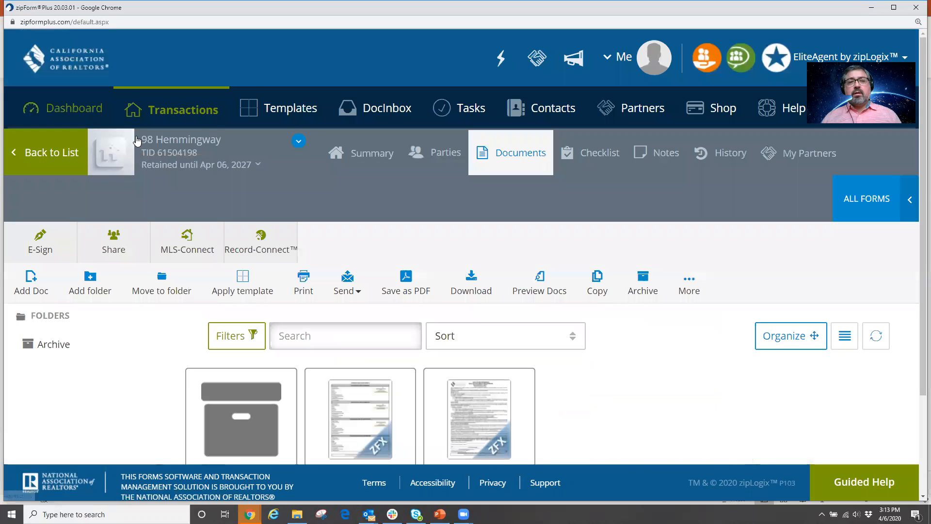
# From the transactions list, begin a new purchase transaction, then abandon it without saving.
pyautogui.click(214, 109)
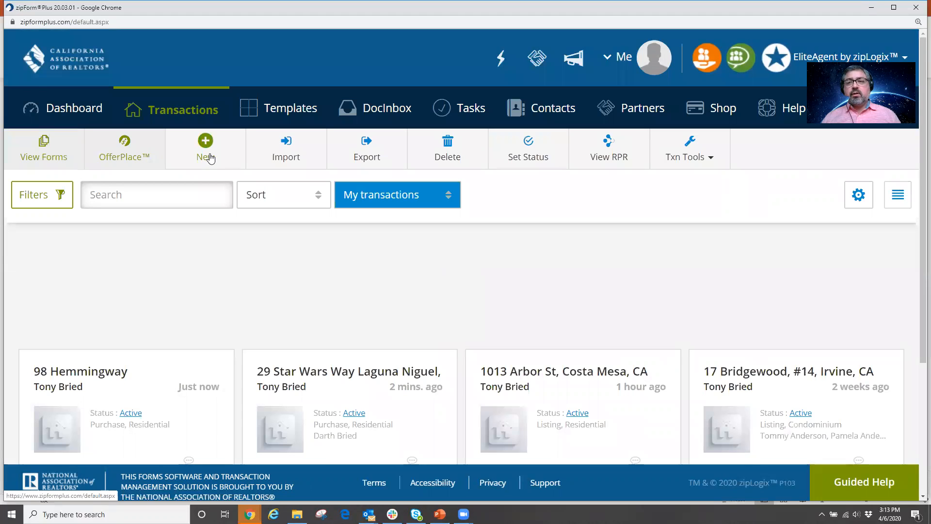
pyautogui.click(208, 154)
pyautogui.click(369, 172)
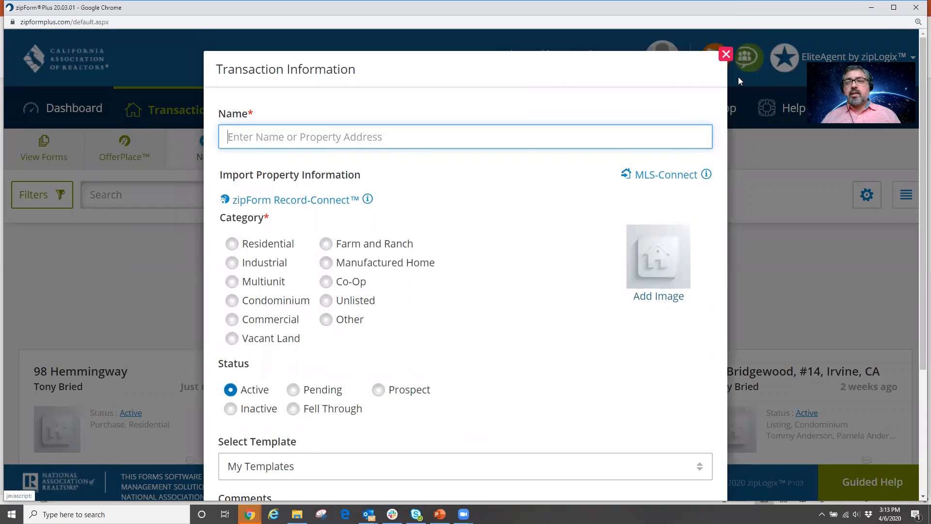
pyautogui.click(725, 55)
pyautogui.scroll(-2, 455, 261)
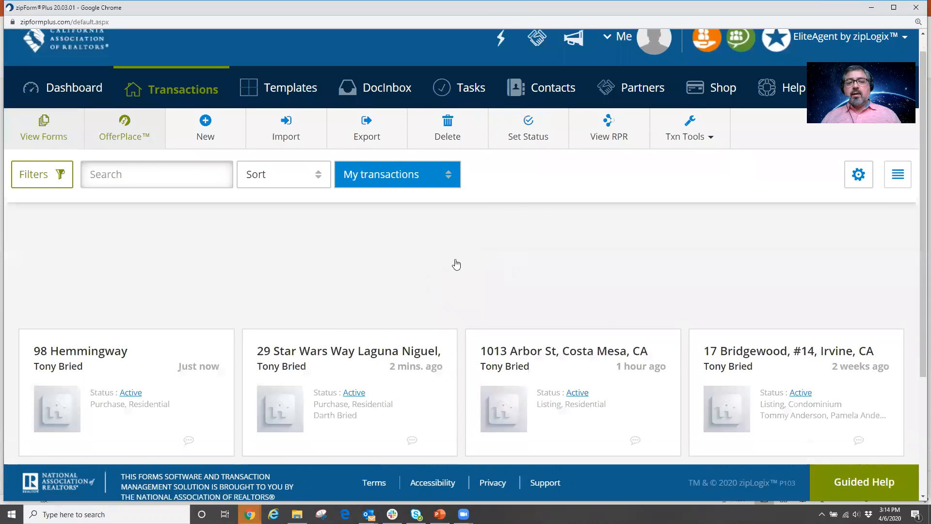
pyautogui.click(142, 290)
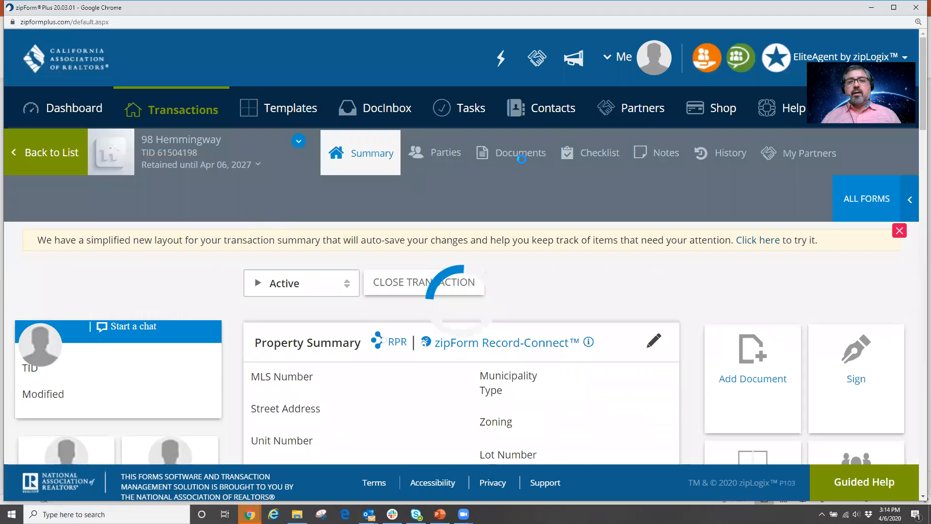
pyautogui.click(519, 154)
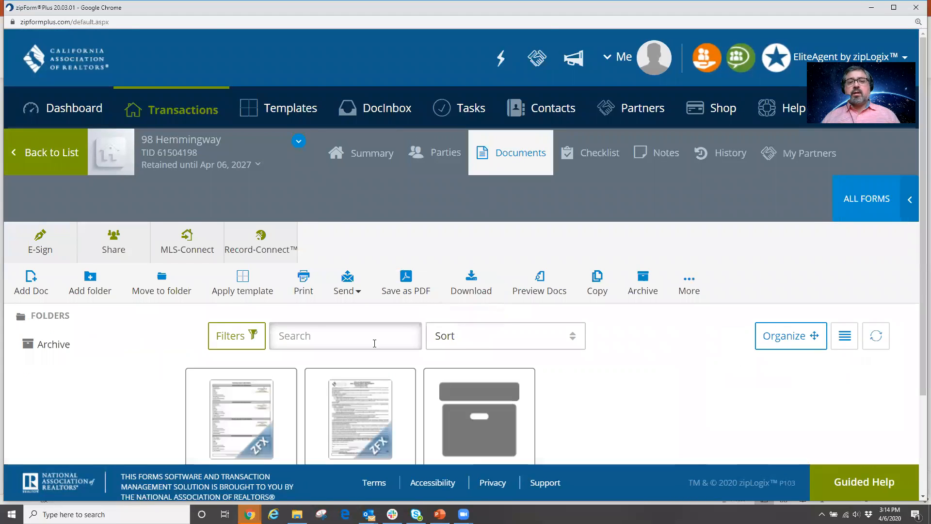
pyautogui.scroll(-3, 338, 324)
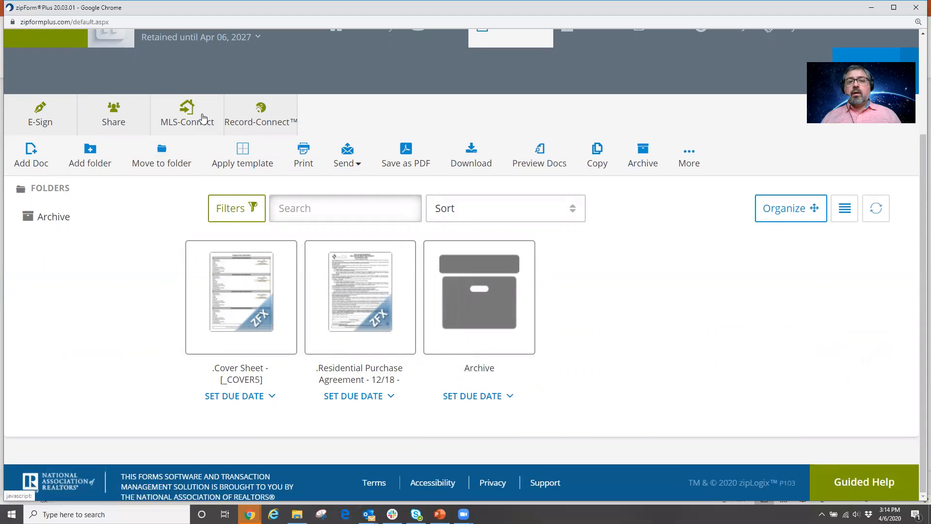
pyautogui.click(357, 289)
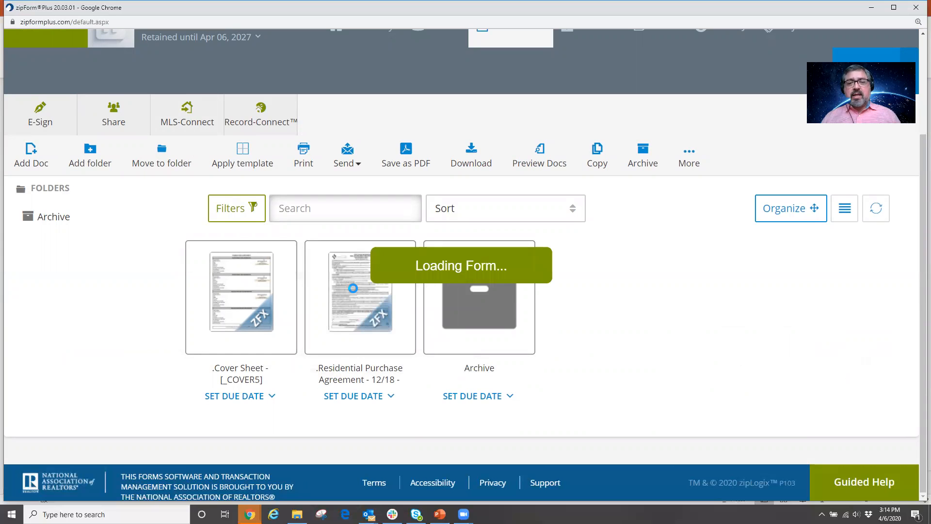
pyautogui.scroll(8, 374, 229)
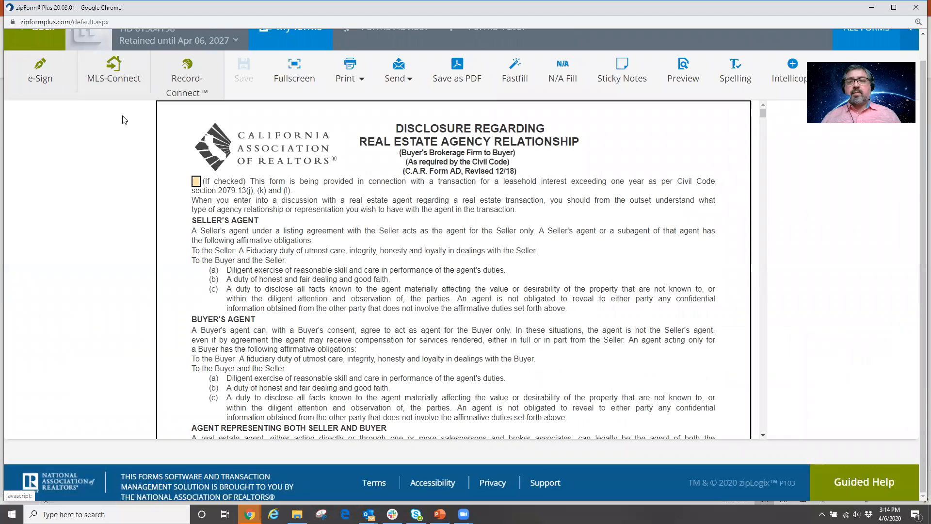
pyautogui.scroll(1, 258, 293)
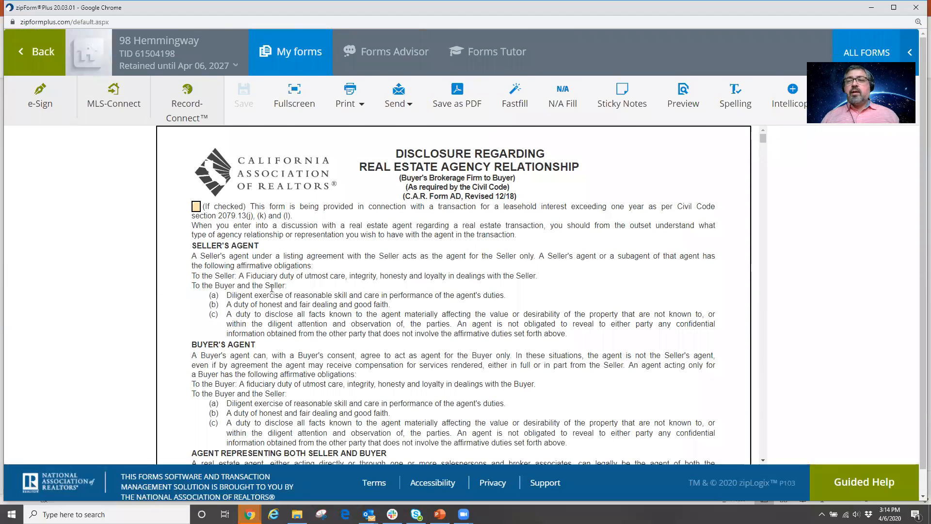